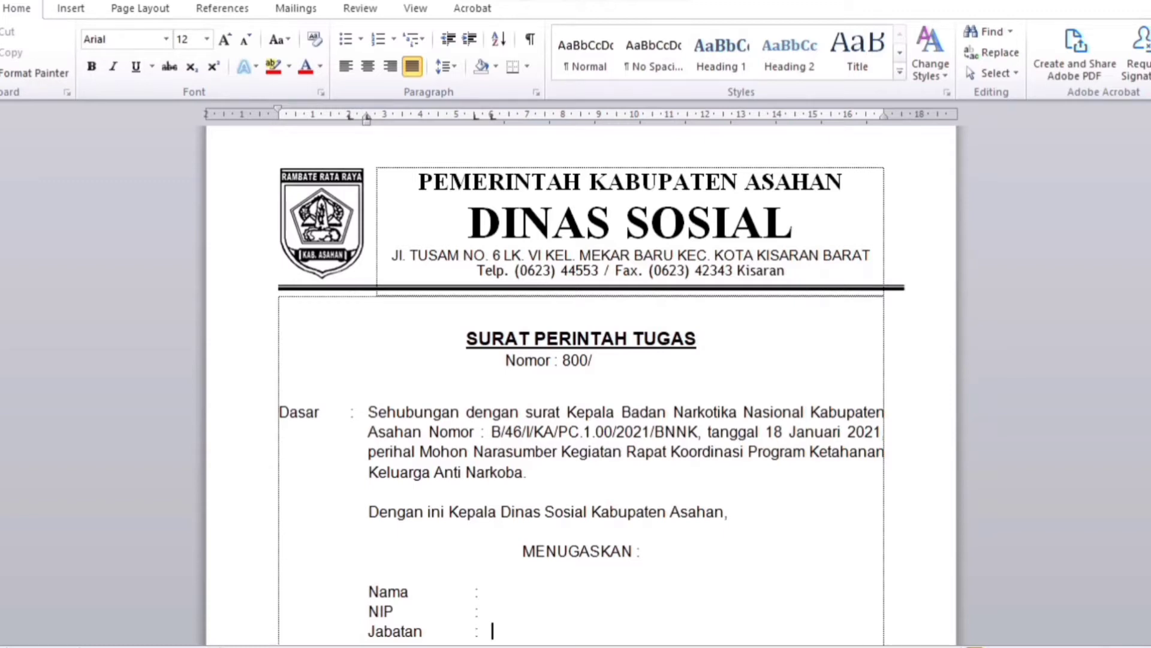
Review the assignment letter and place the insertion point at the blank Nama entry
scroll(493, 630, "down", 3)
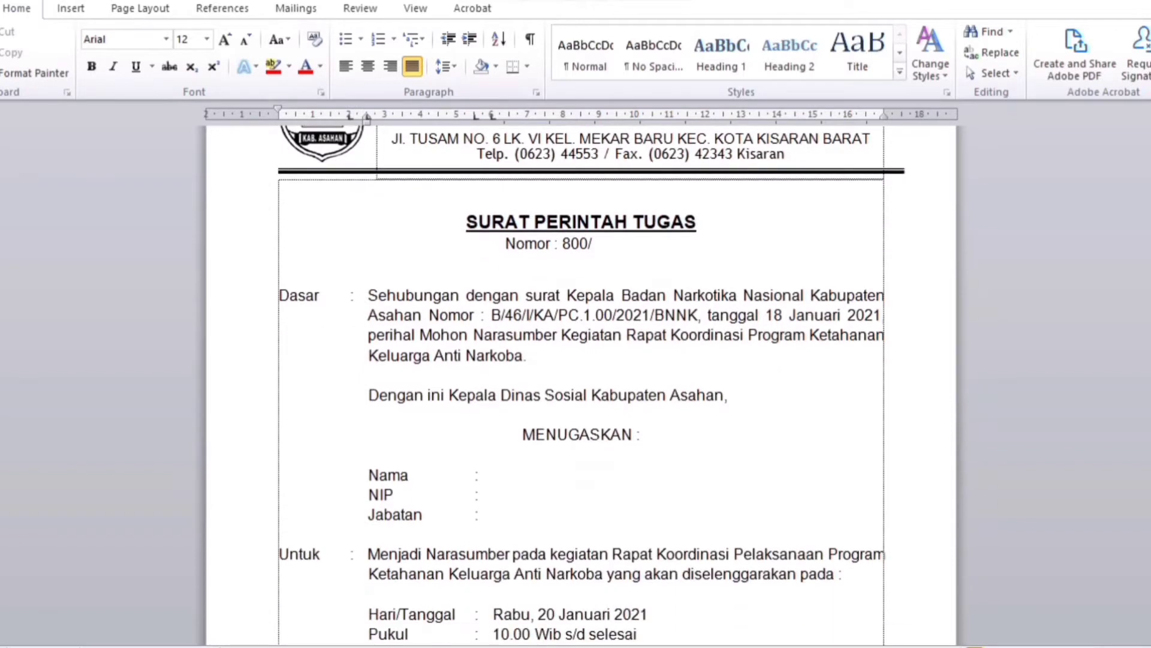
mouse_move(285, 645)
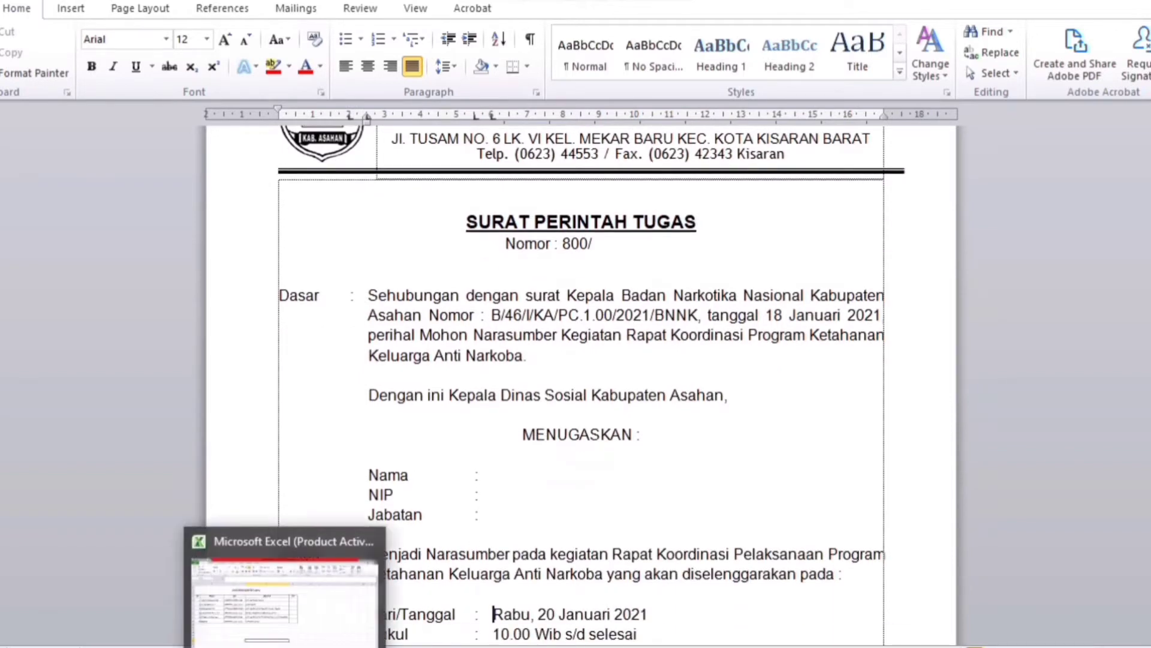
left_click(494, 474)
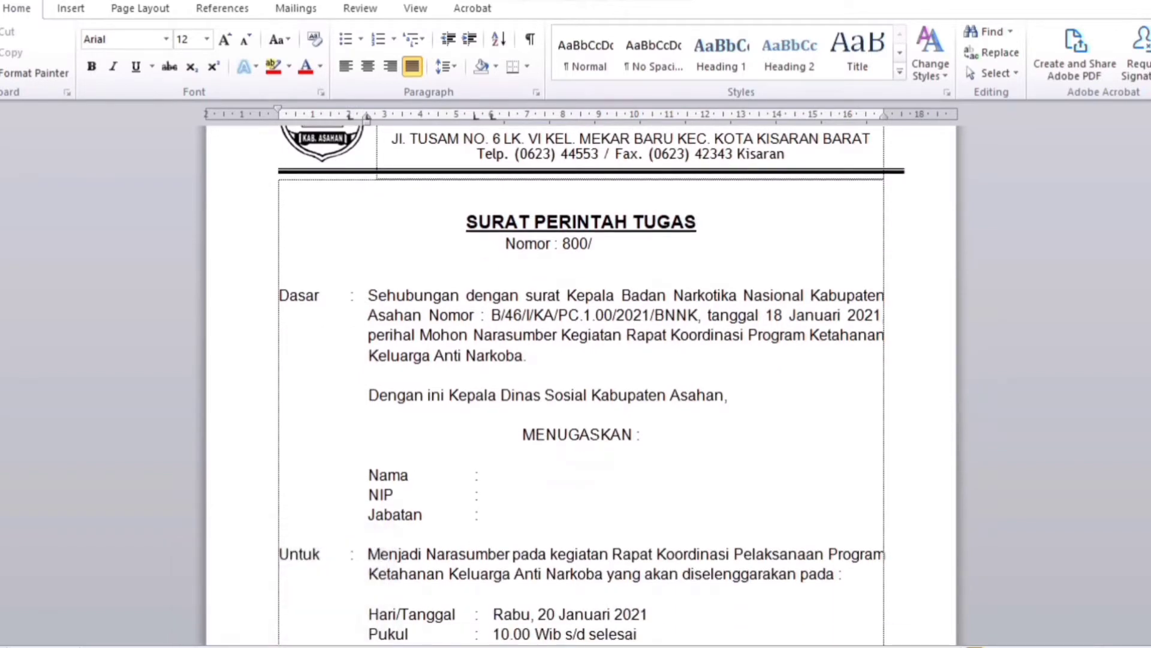
mouse_move(1150, 255)
left_mouse_down()
mouse_move(1150, 377)
mouse_move(1150, 237)
left_mouse_up()
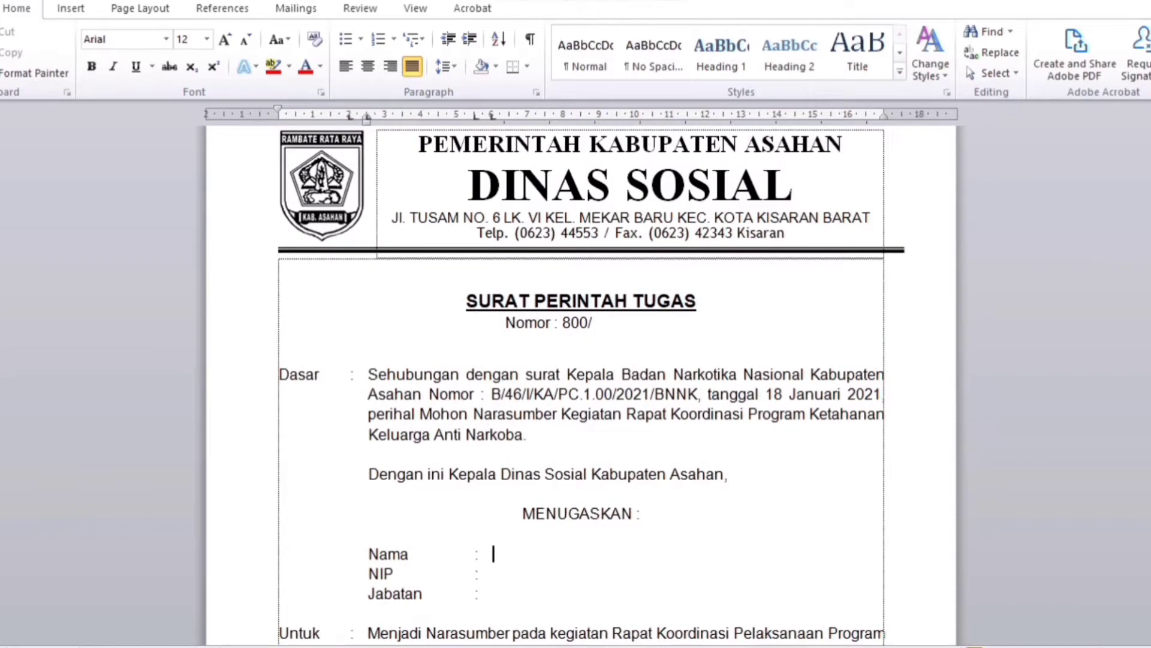
Switch to the Excel workbook and examine the name, NIP and position columns of the DAFTAR HADIR PEGAWAI table
key("alt+Tab")
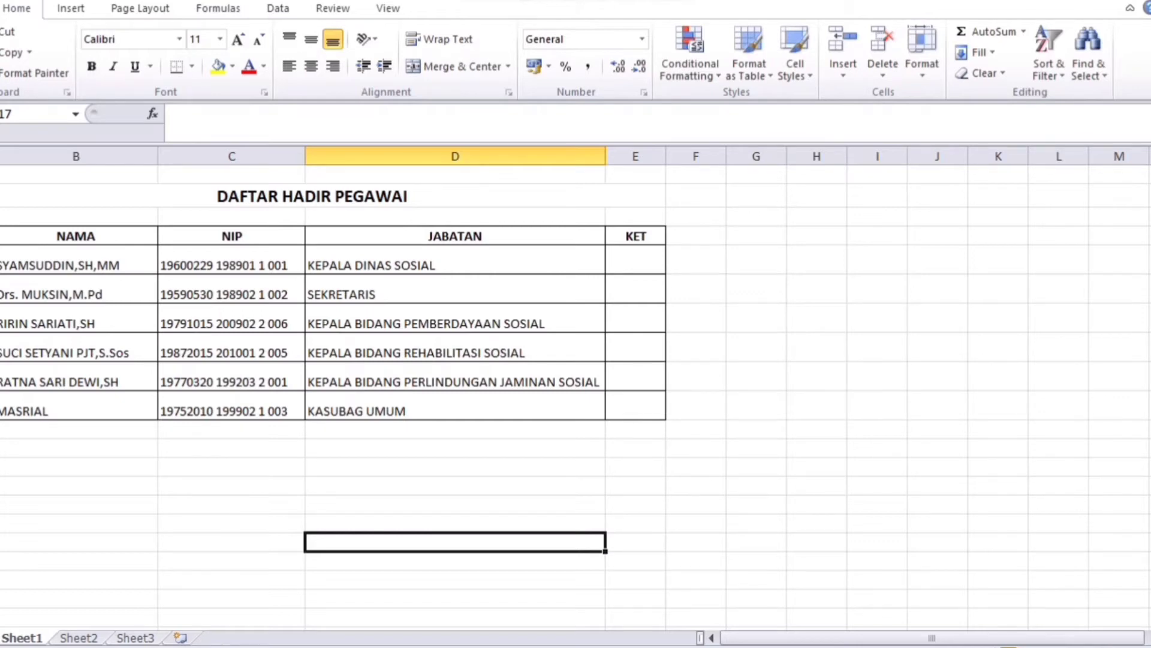
left_click(455, 523)
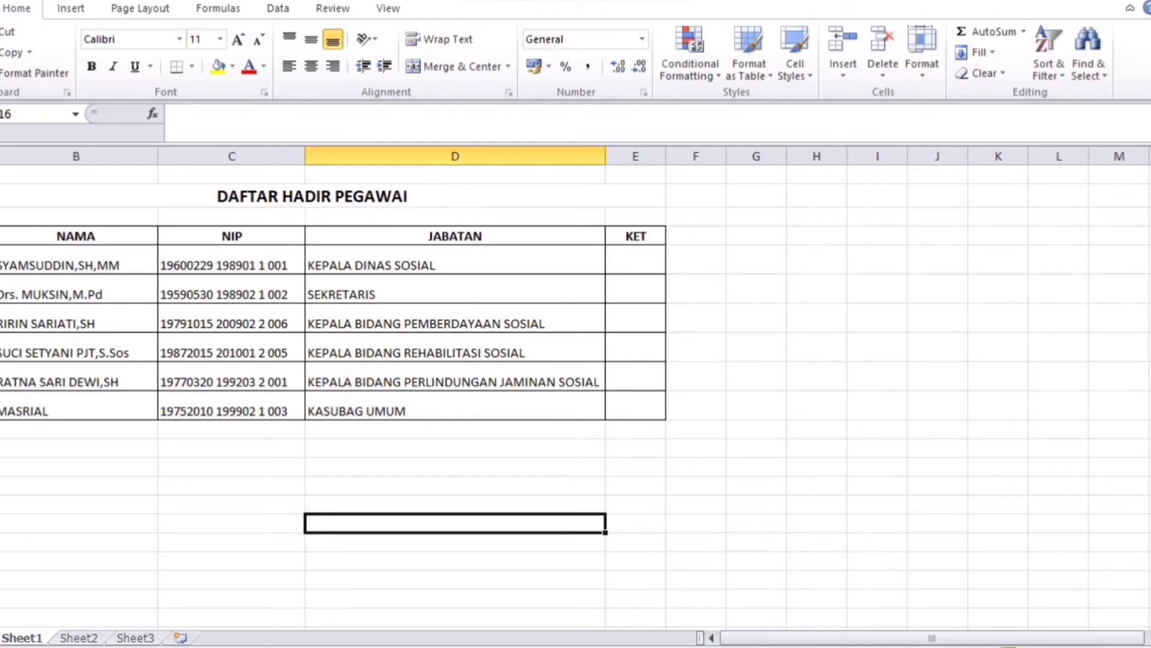
left_click(232, 320)
left_click(455, 349)
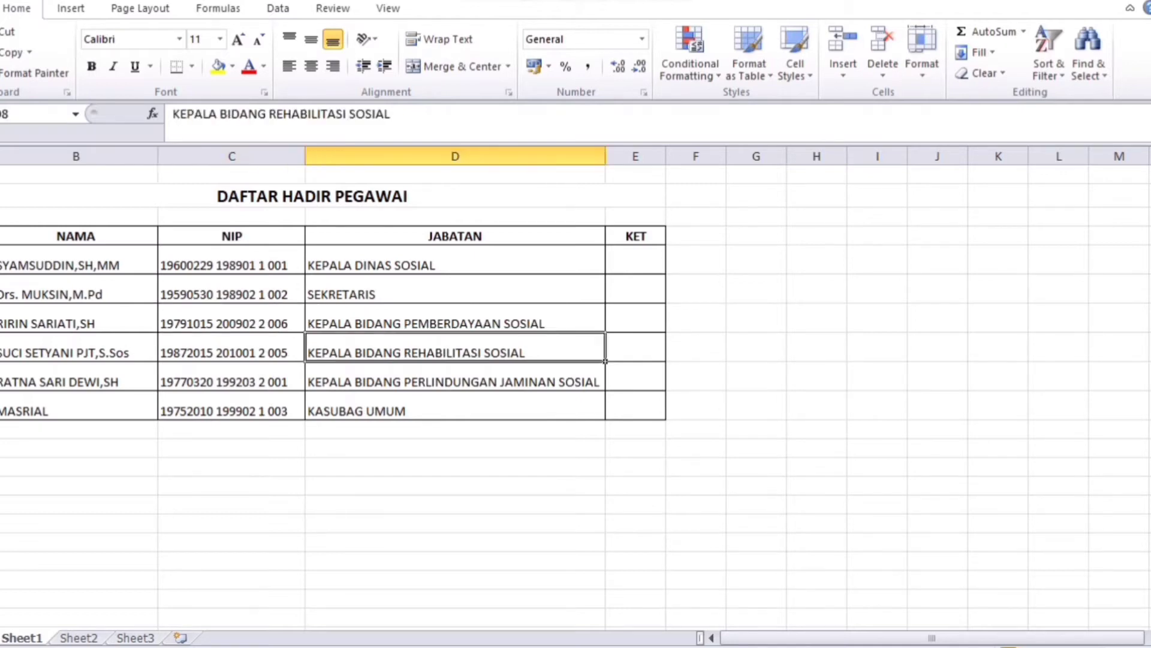
left_click(636, 318)
left_click(696, 580)
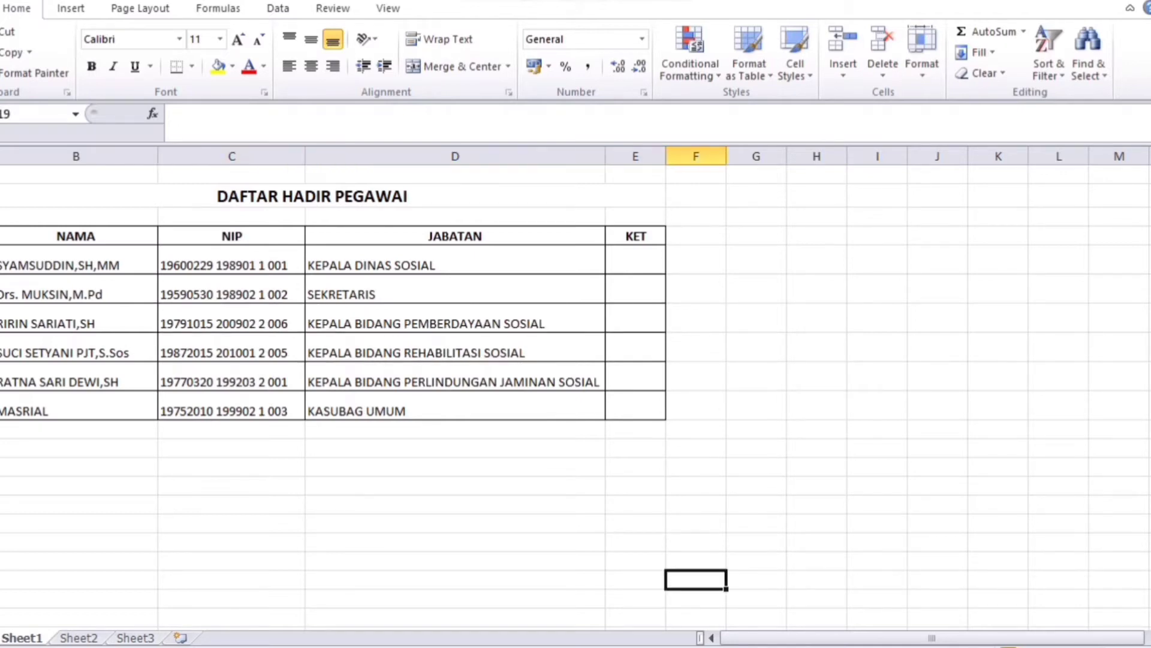
Switch back to the Word letter and, from its Nama entry, use the existing list DAFTAR HARIAN in Documents > A as mail merge recipients
key("alt+Tab")
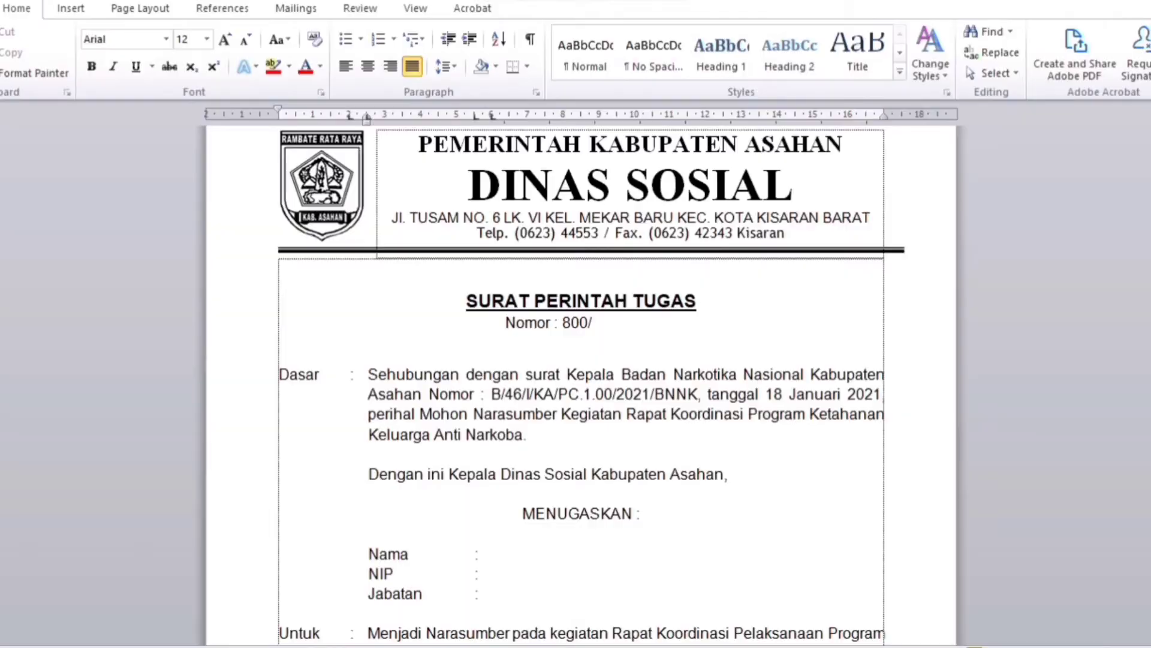
left_click(493, 593)
left_click(493, 554)
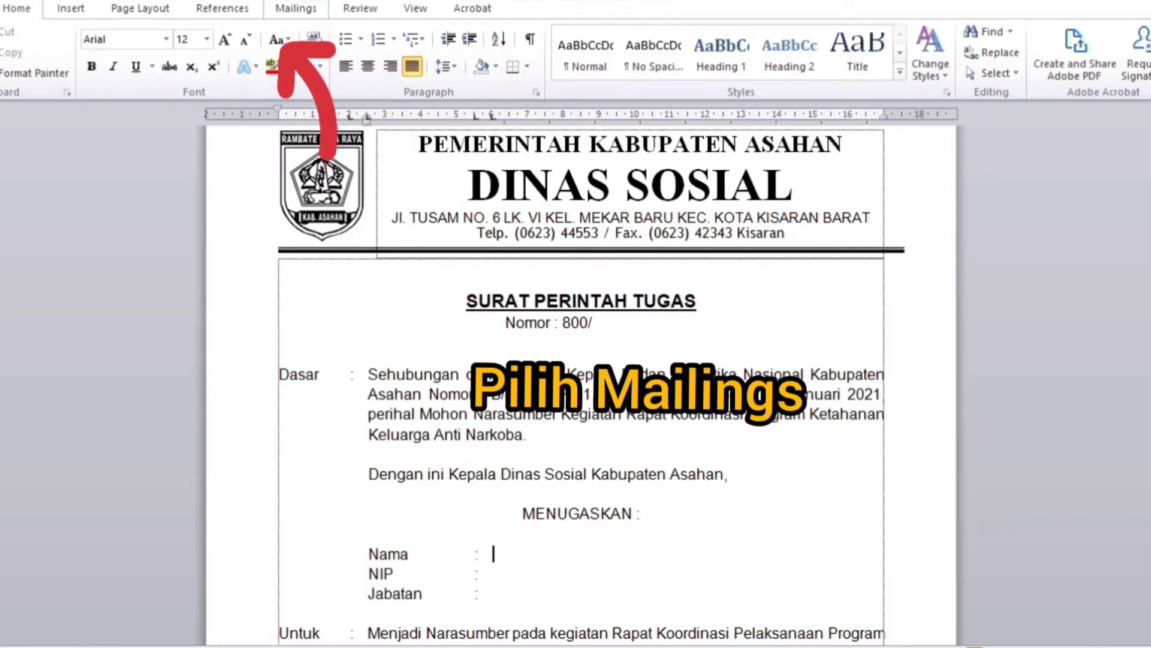
left_click(296, 9)
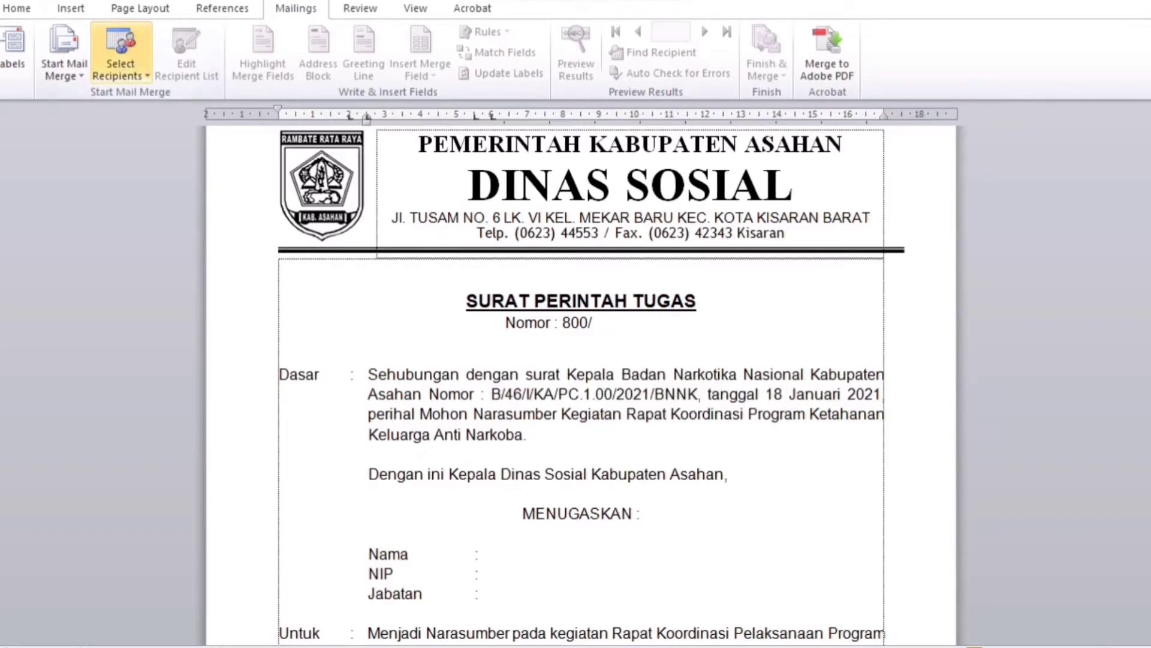
left_click(120, 66)
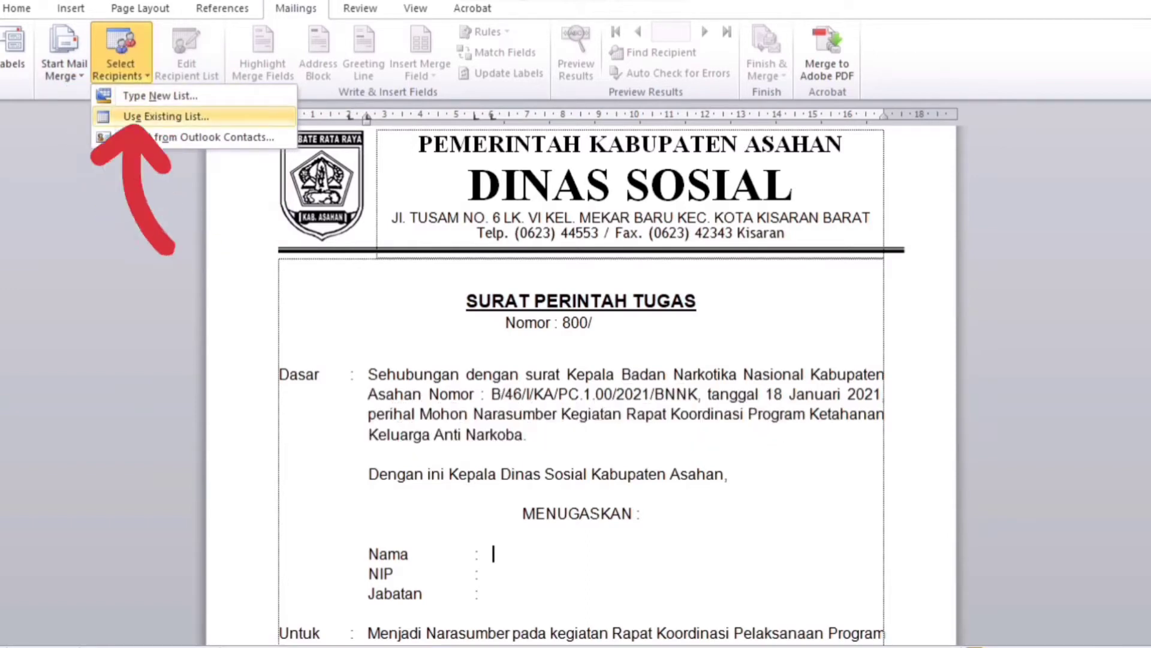
left_click(166, 116)
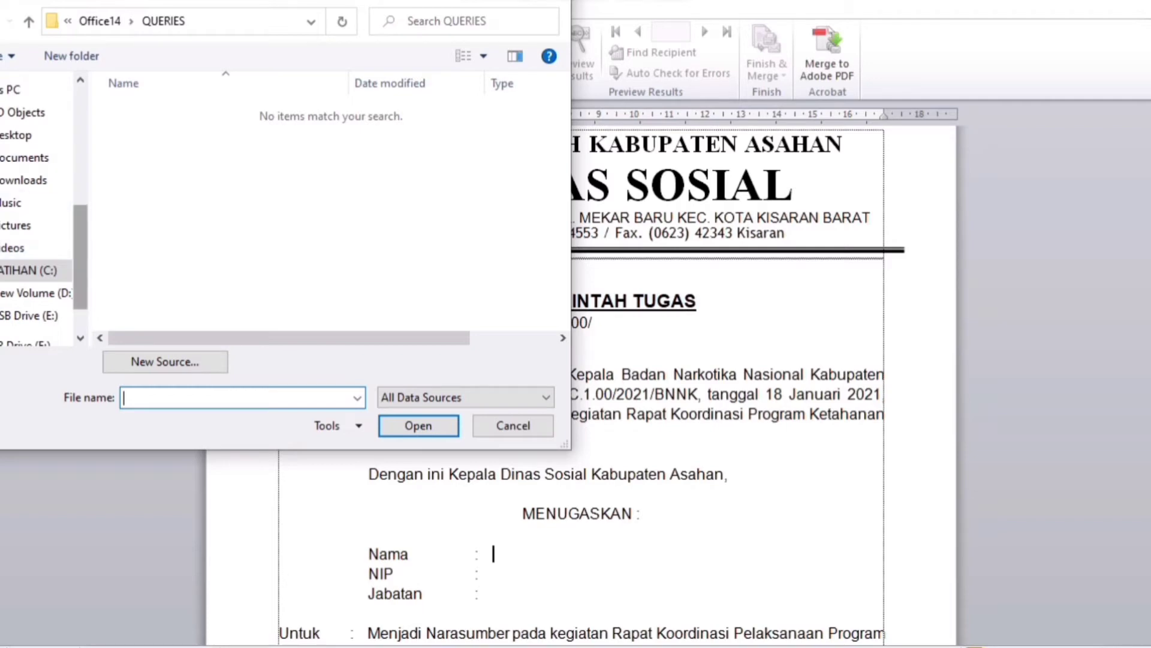
left_click(24, 157)
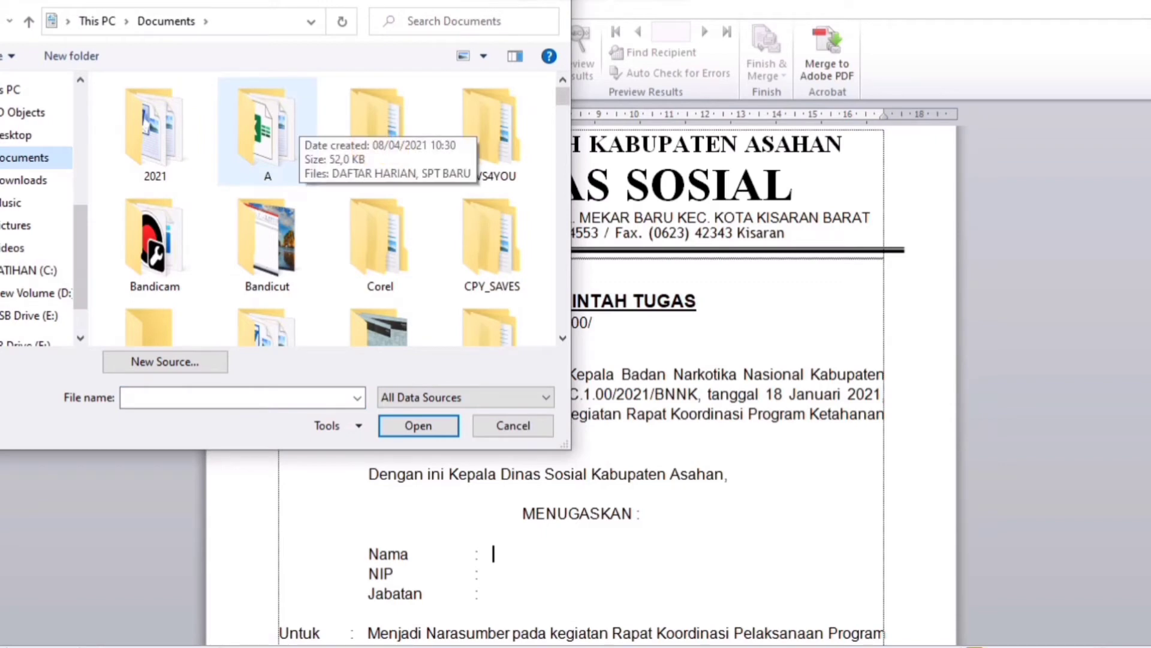
double_click(267, 132)
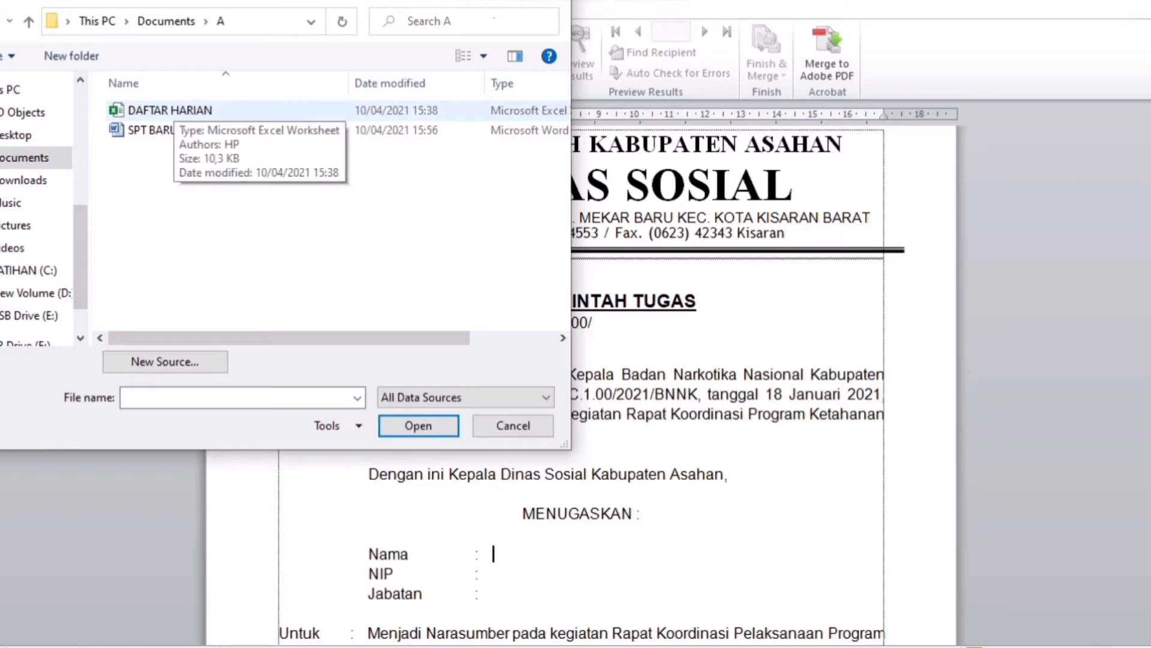
left_click(169, 110)
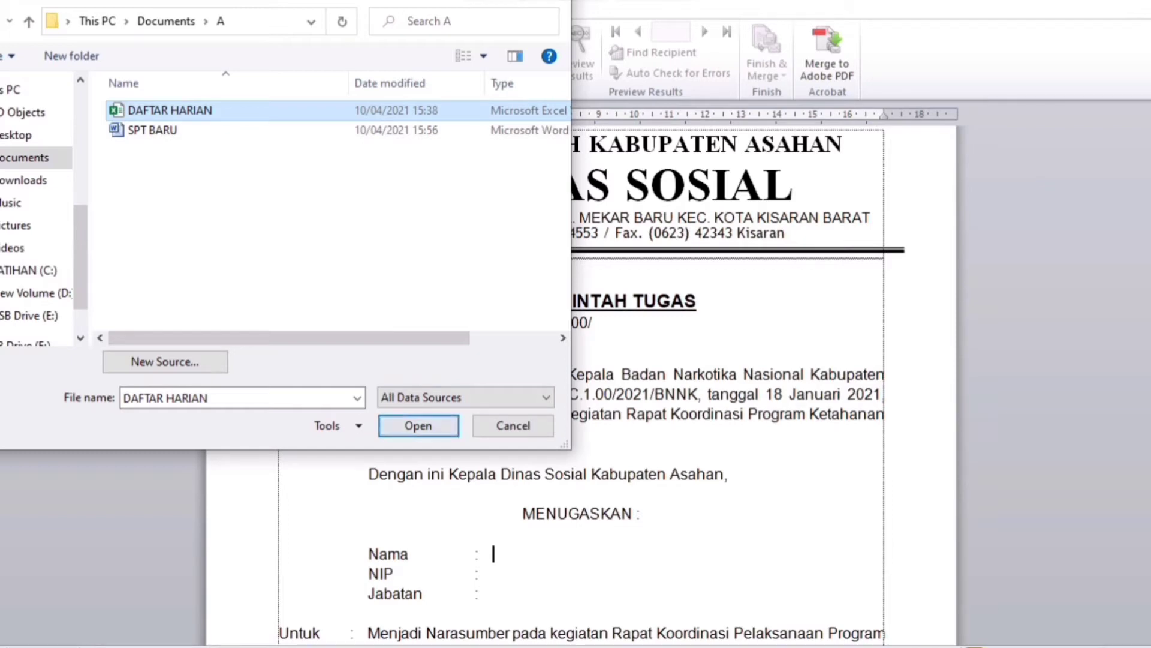
mouse_move(284, 647)
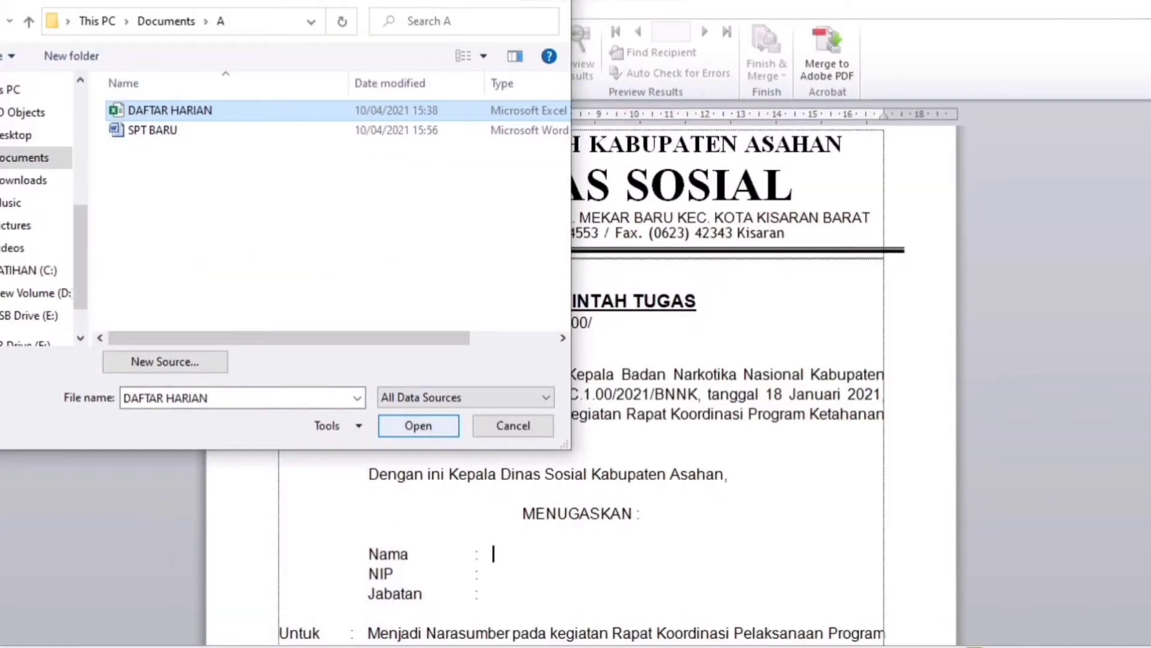
key("Return")
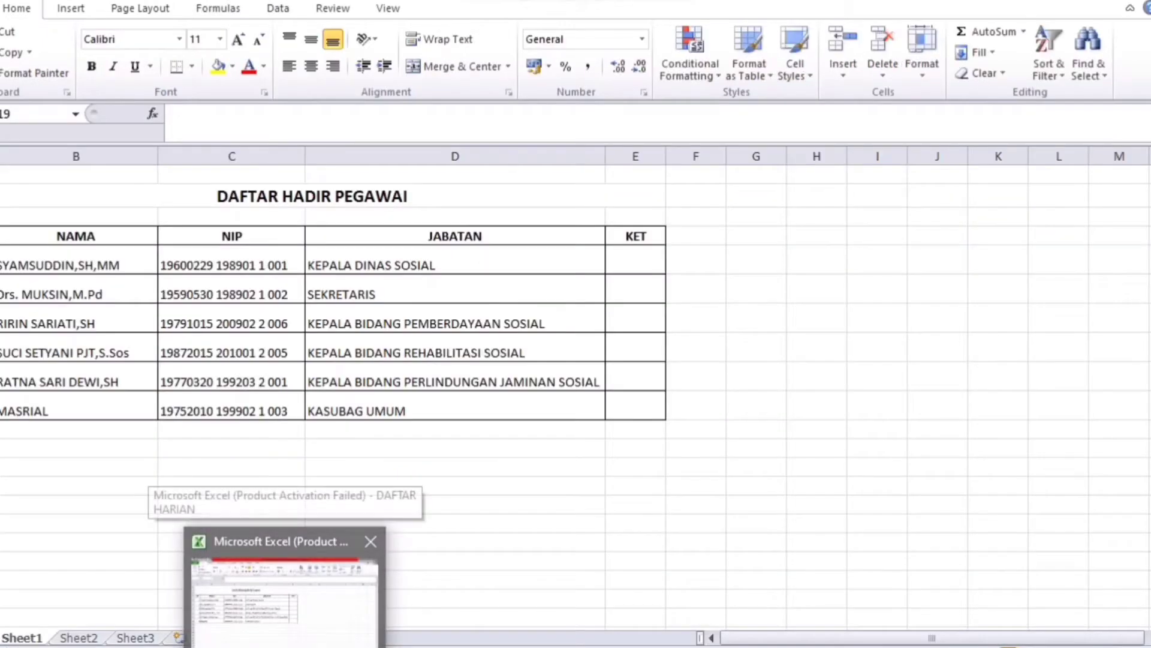
Switch to the DAFTAR HARIAN workbook in Excel and check which of its three sheets holds the employee table
left_click(282, 593)
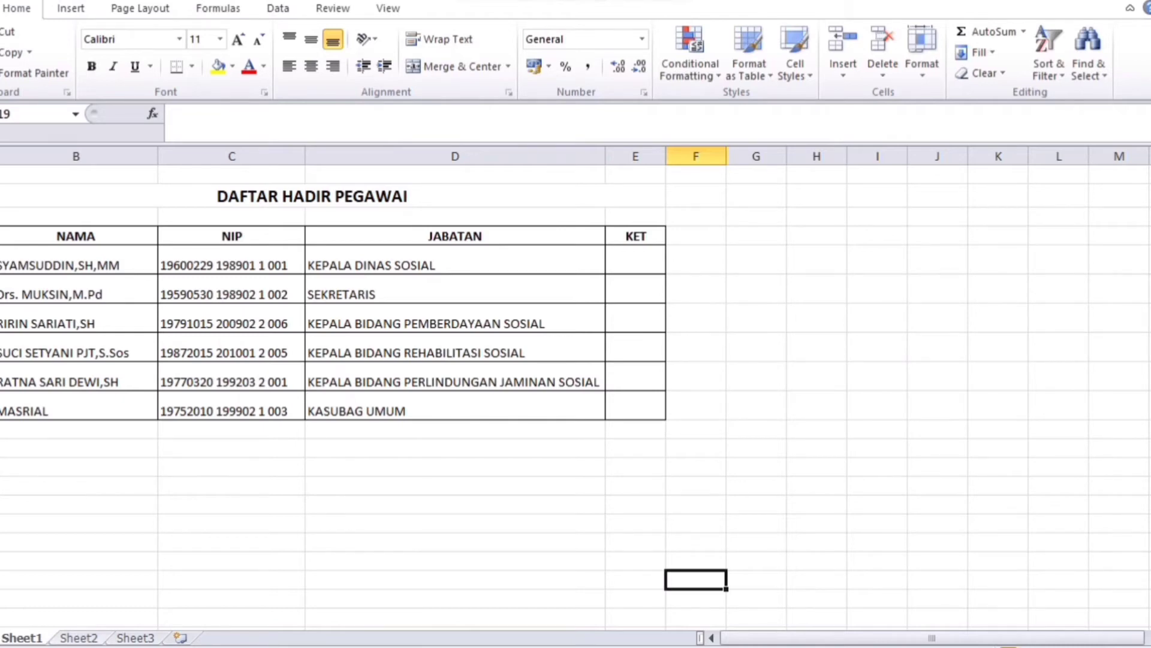
key("ctrl+Page_Down")
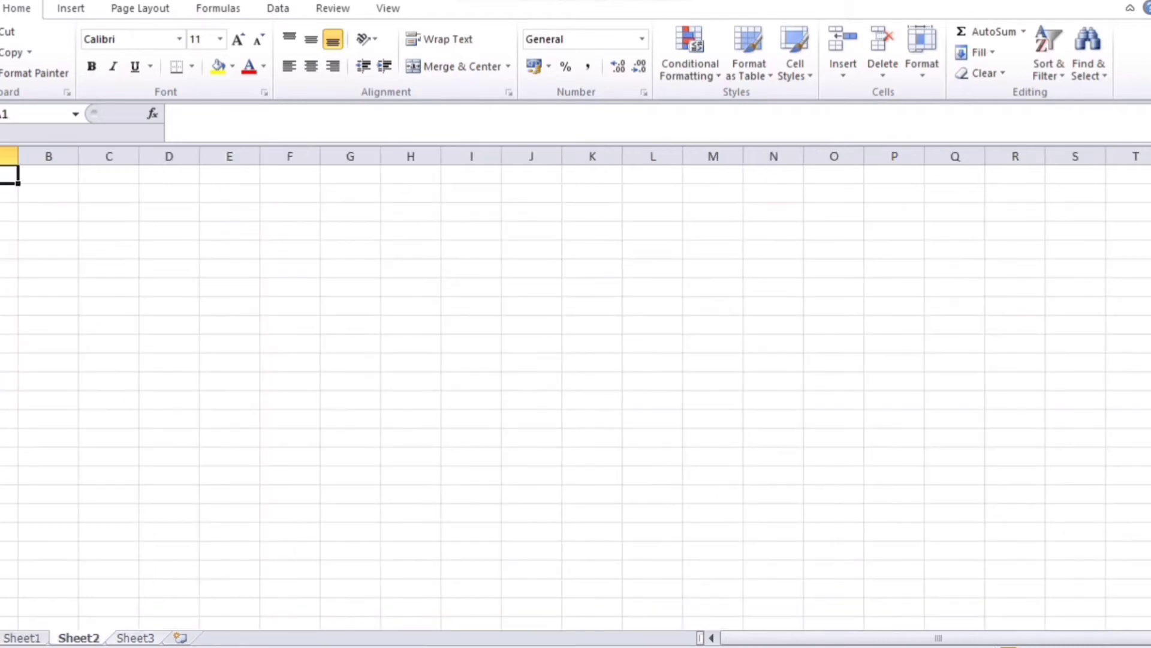
key("ctrl+Page_Down")
key("ctrl+Page_Up")
key("ctrl+Page_Down")
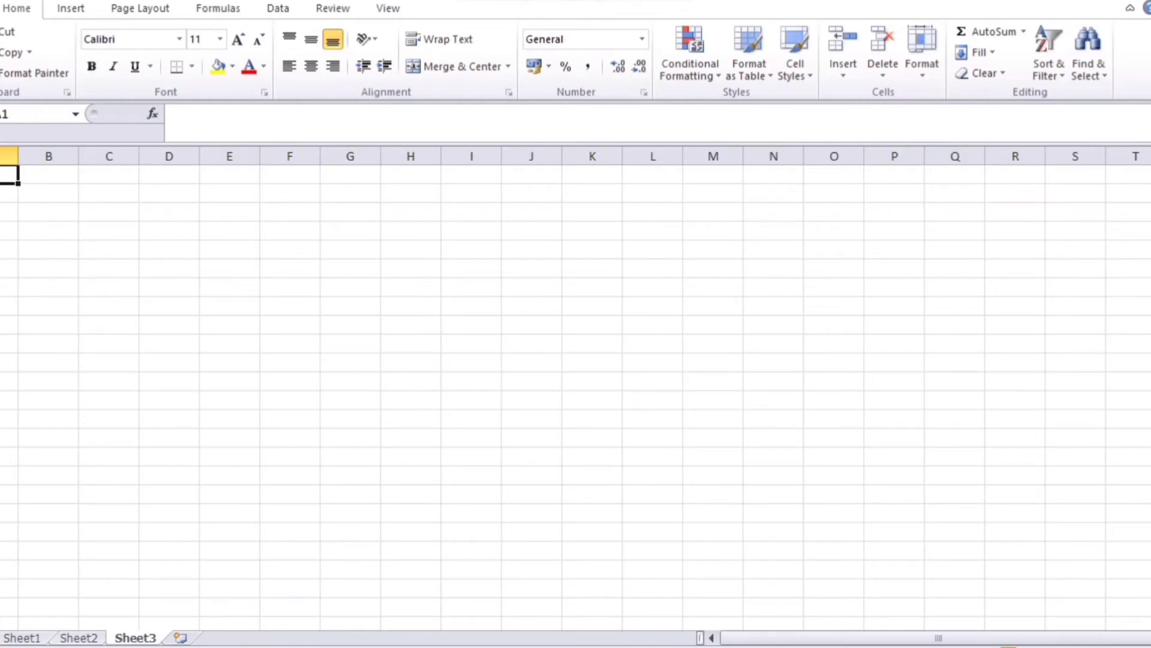
key("ctrl+Page_Up")
key("ctrl+Page_Up")
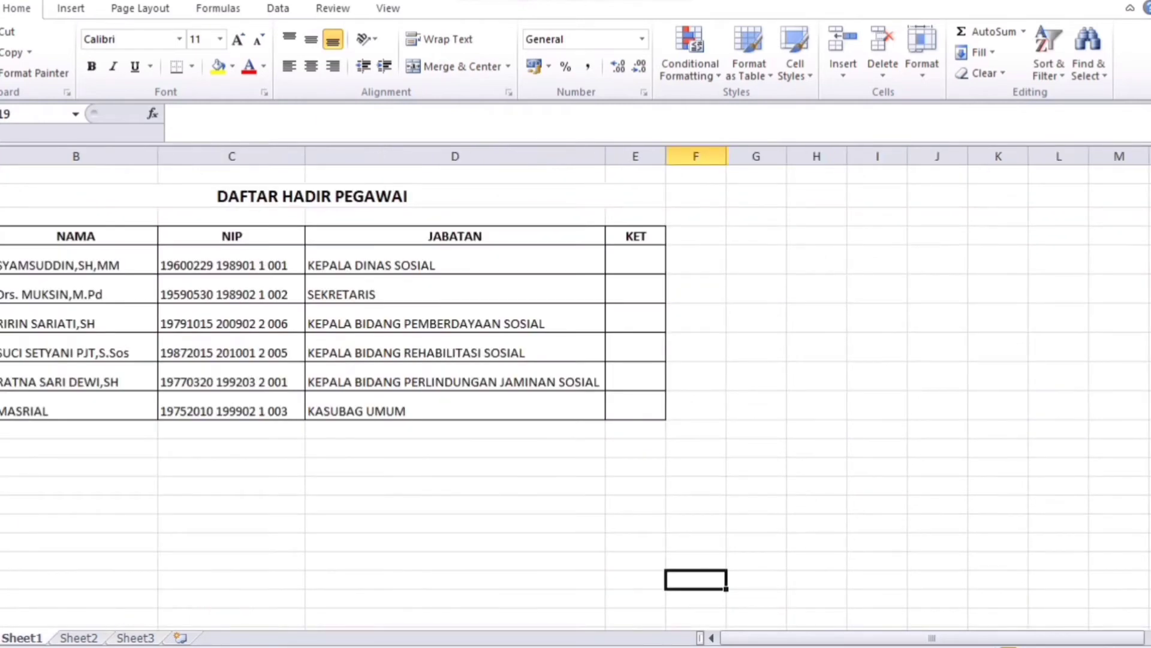
Switch back to Word and use Sheet1$ as the mail merge table
mouse_move(249, 646)
left_click(250, 606)
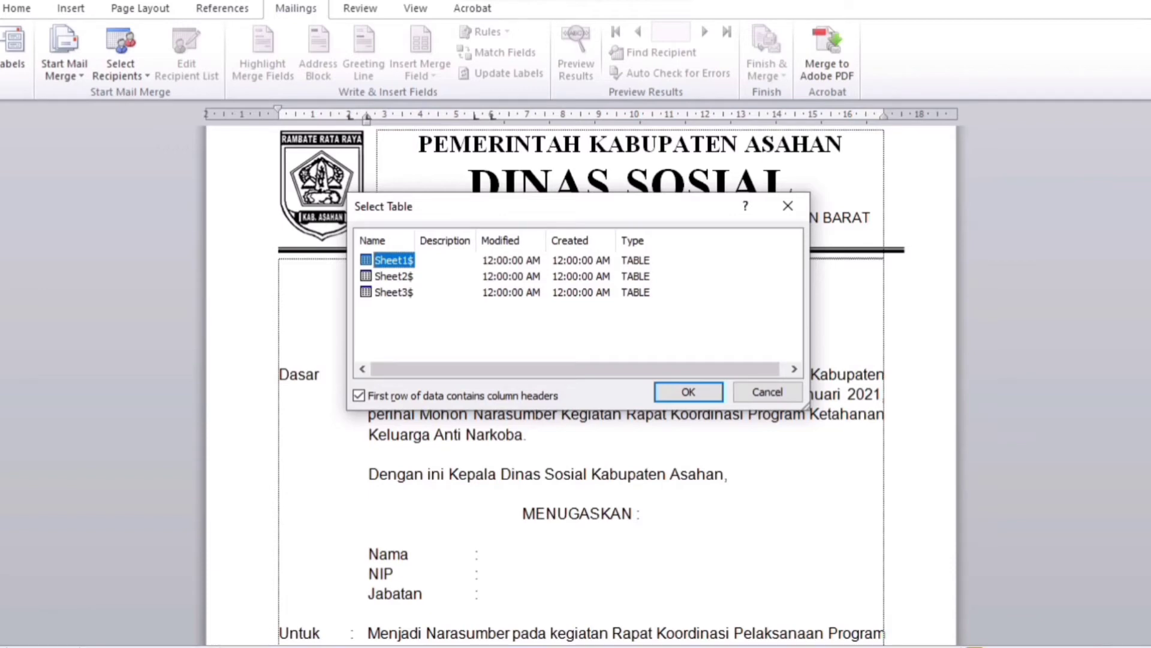
key("Tab")
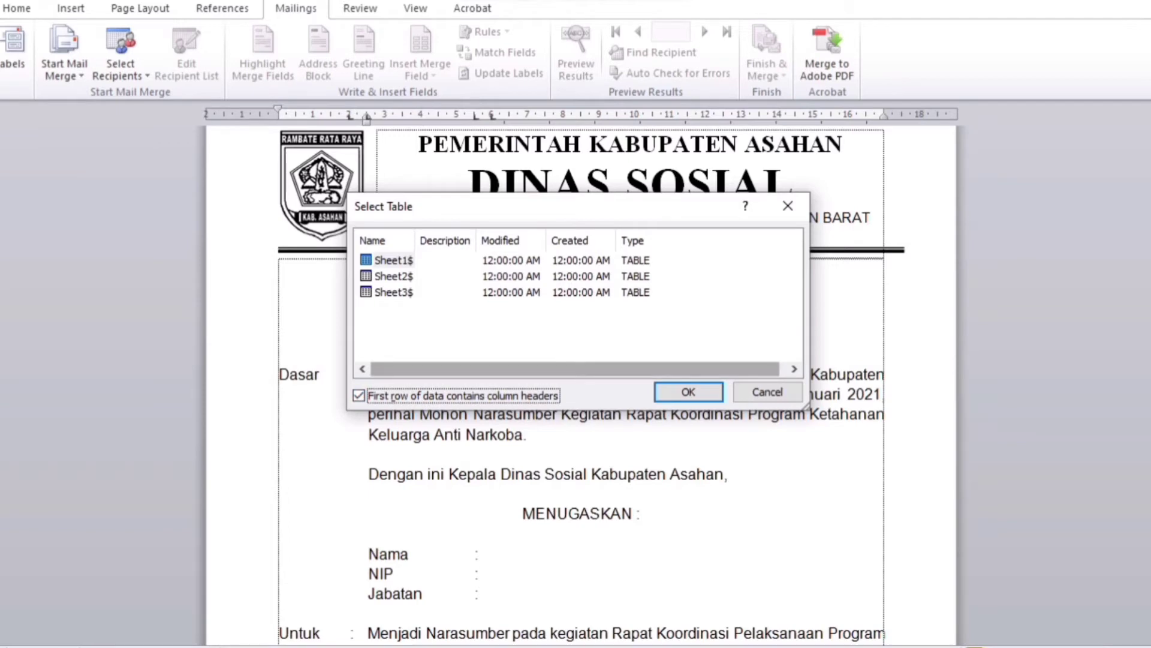
key("Tab")
key("Return")
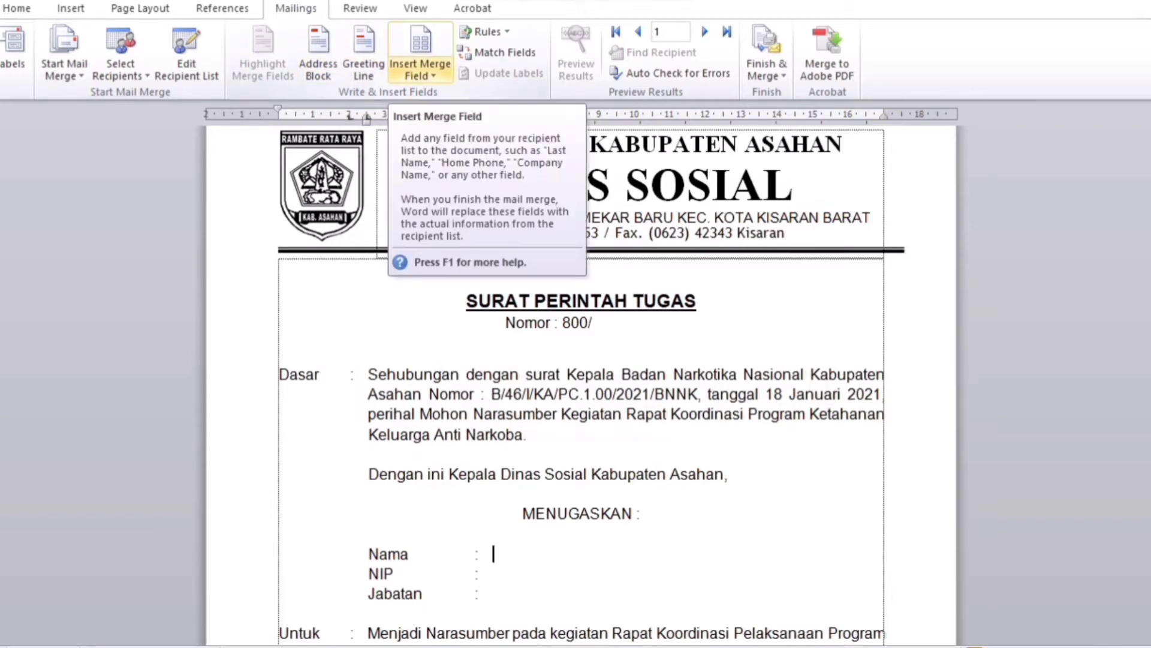
Edit the mail merge recipient list to exclude the blank row and the NO/NAMA/NIP heading row
left_click(420, 69)
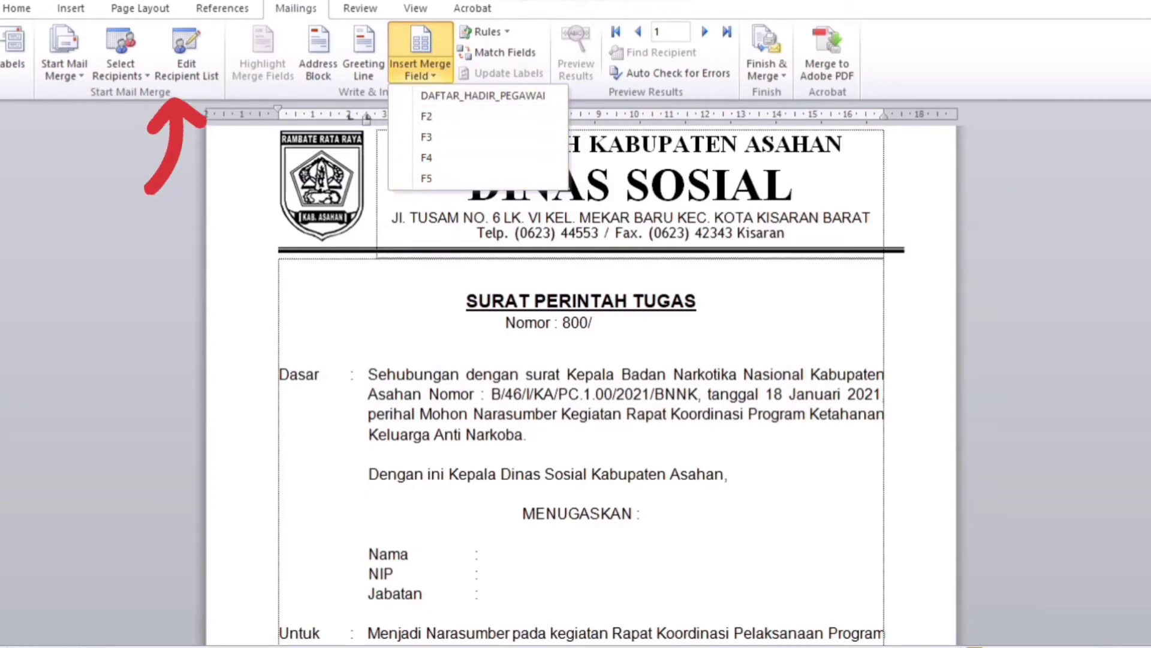
key("Escape")
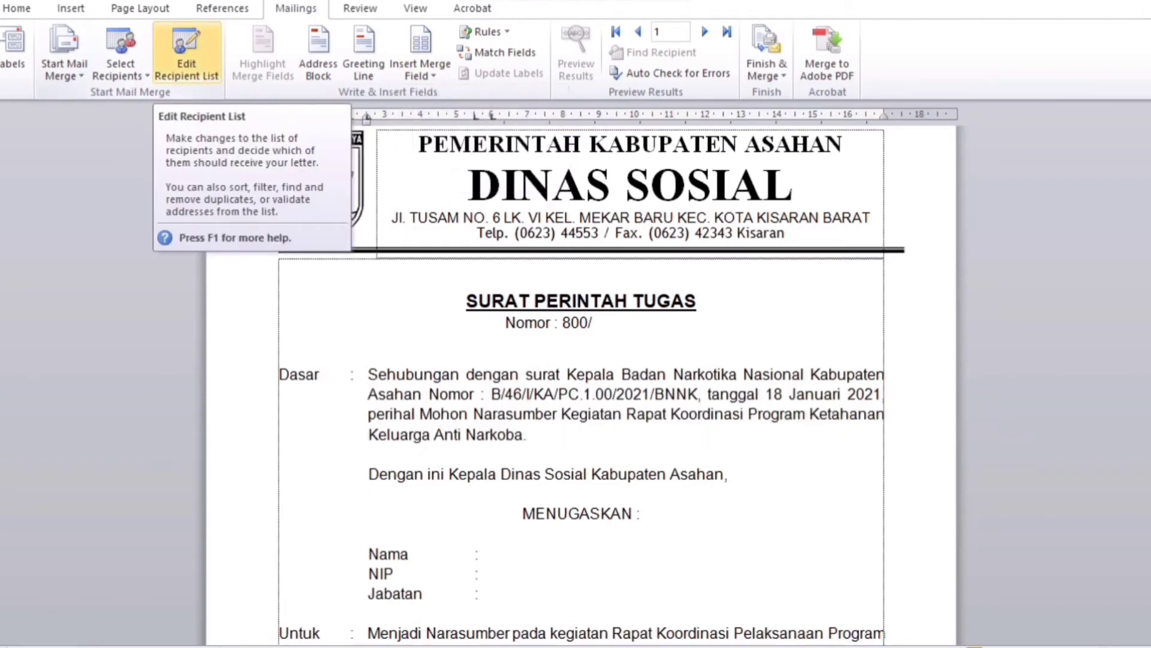
left_click(186, 54)
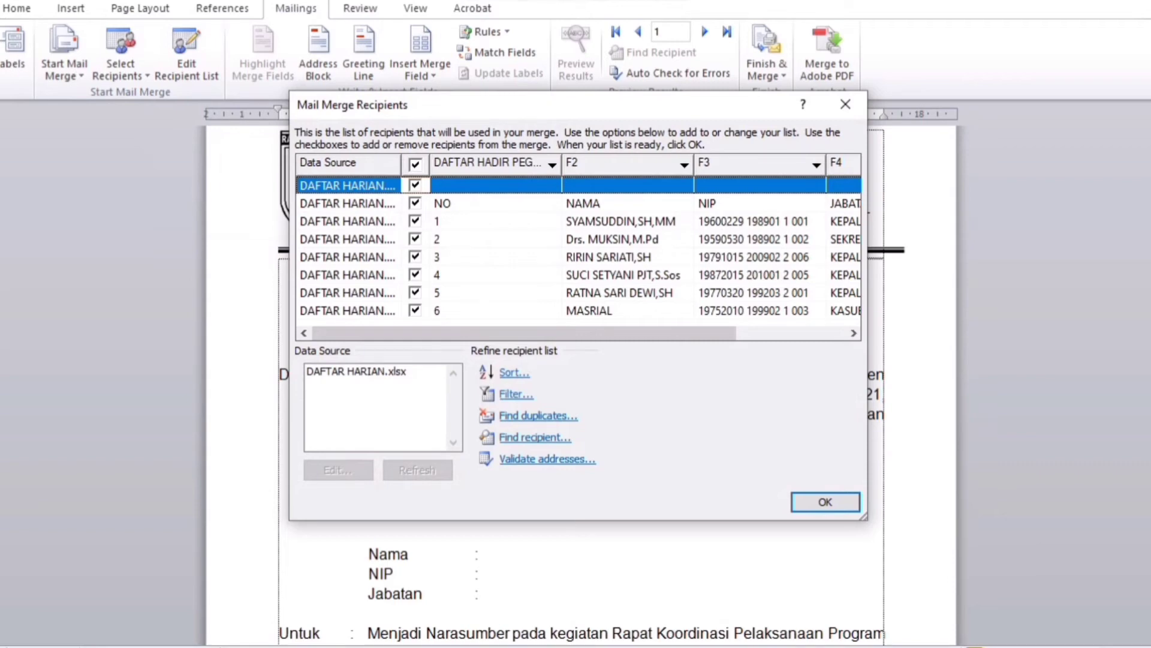
left_click(415, 204)
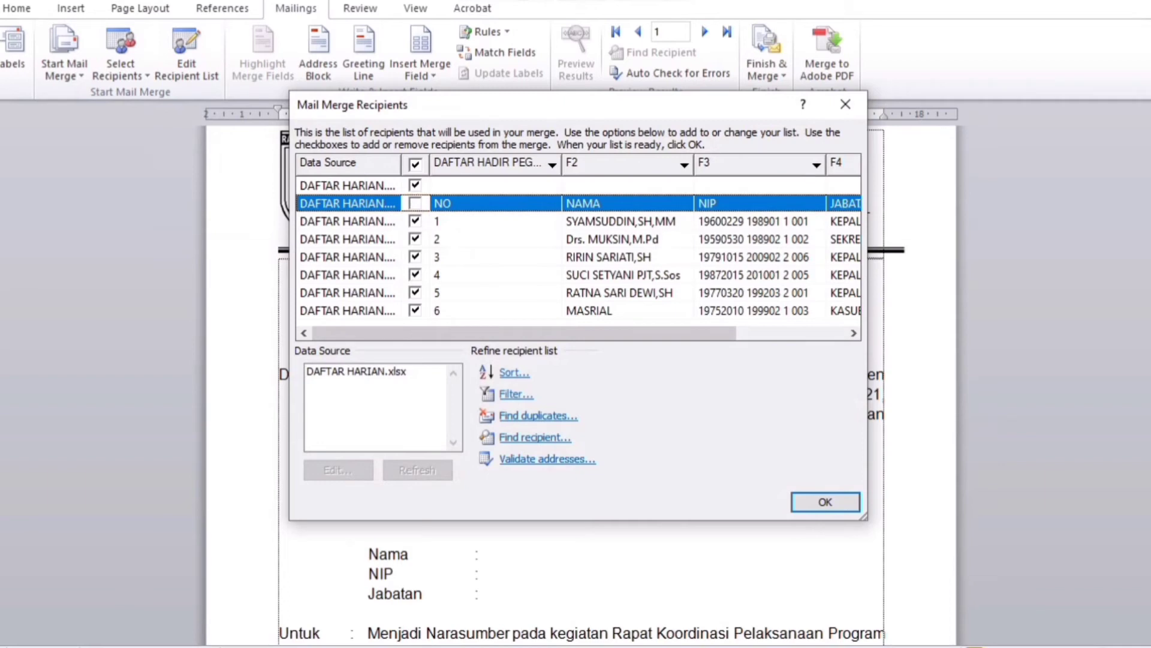
left_click(415, 186)
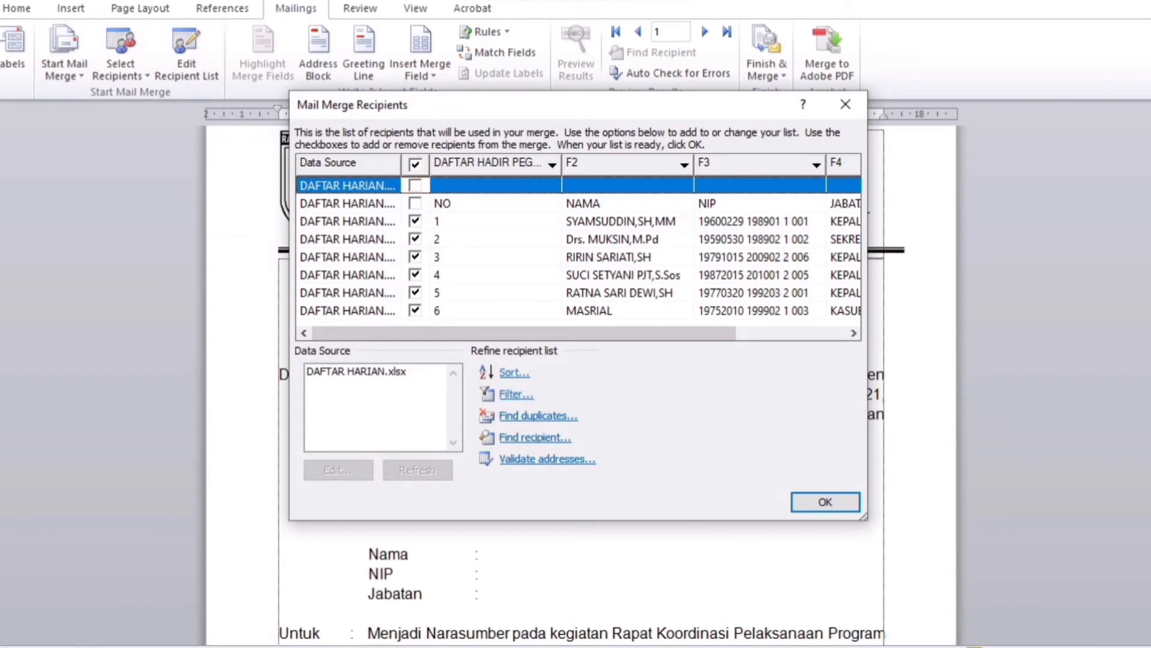
mouse_move(524, 333)
left_mouse_down()
mouse_move(634, 333)
mouse_move(526, 333)
left_mouse_up()
left_click_drag(540, 333, 615, 334)
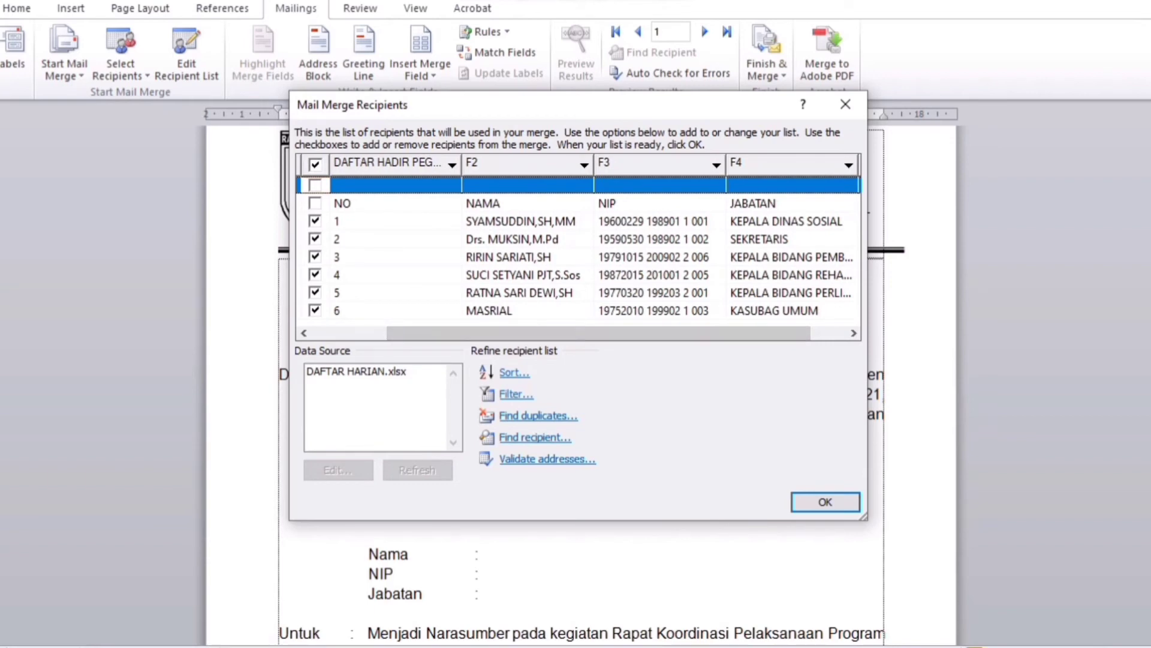
left_click(825, 501)
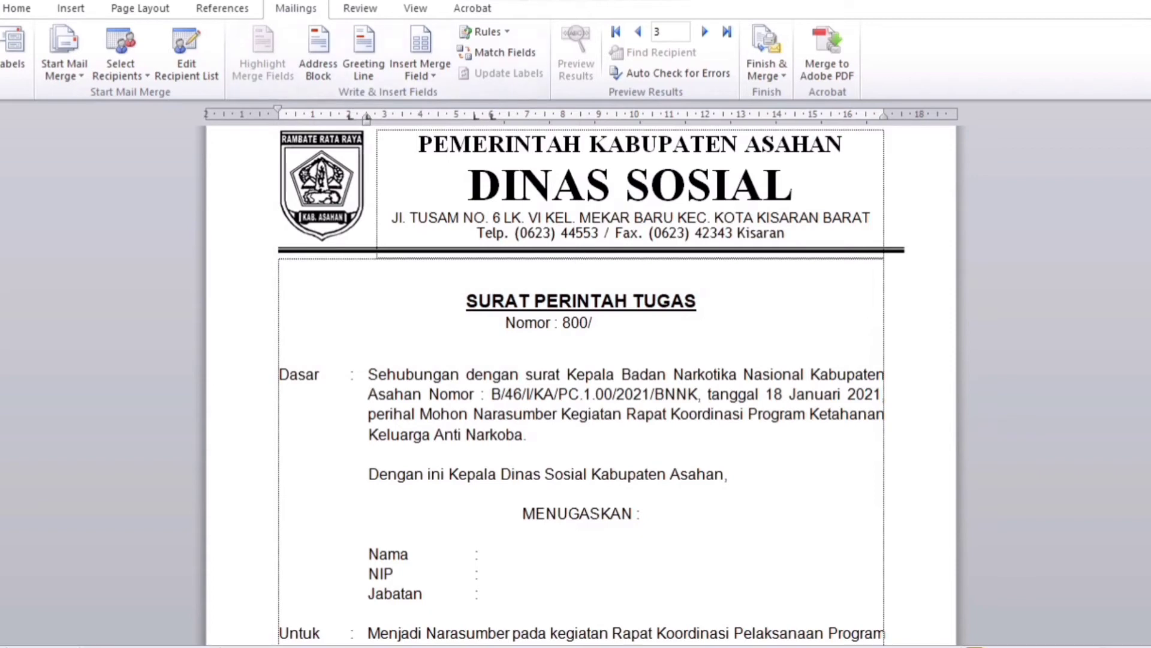
Insert merge field F2 after Nama, F3 after NIP and F4 after Jabatan in the letter
left_click(421, 73)
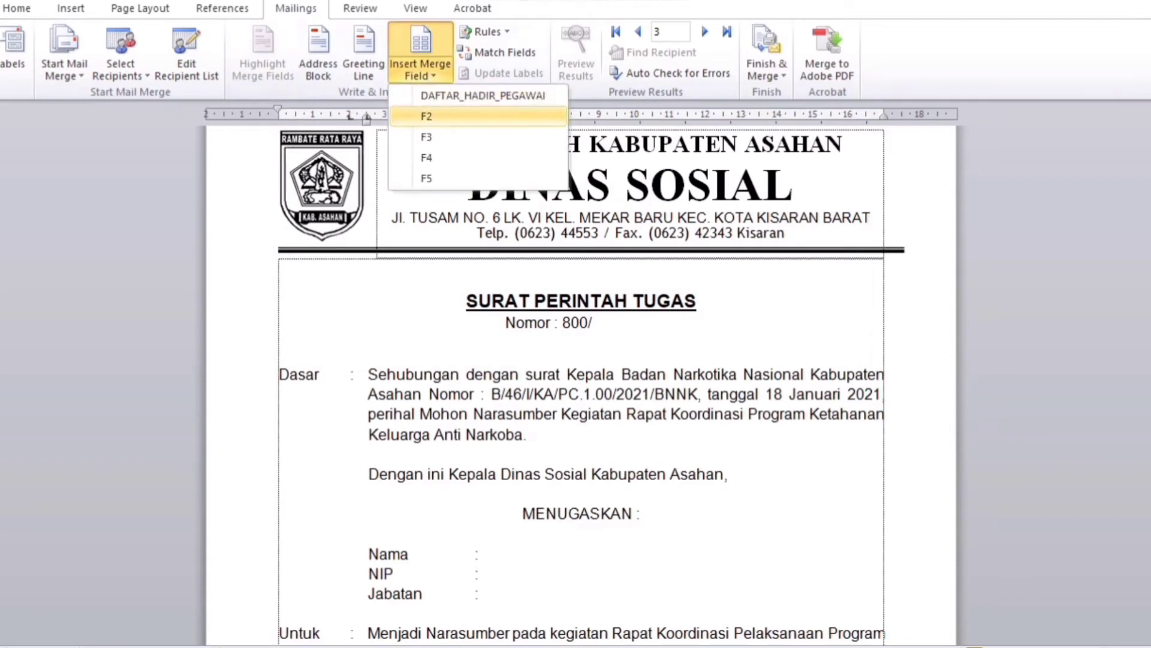
left_click(427, 117)
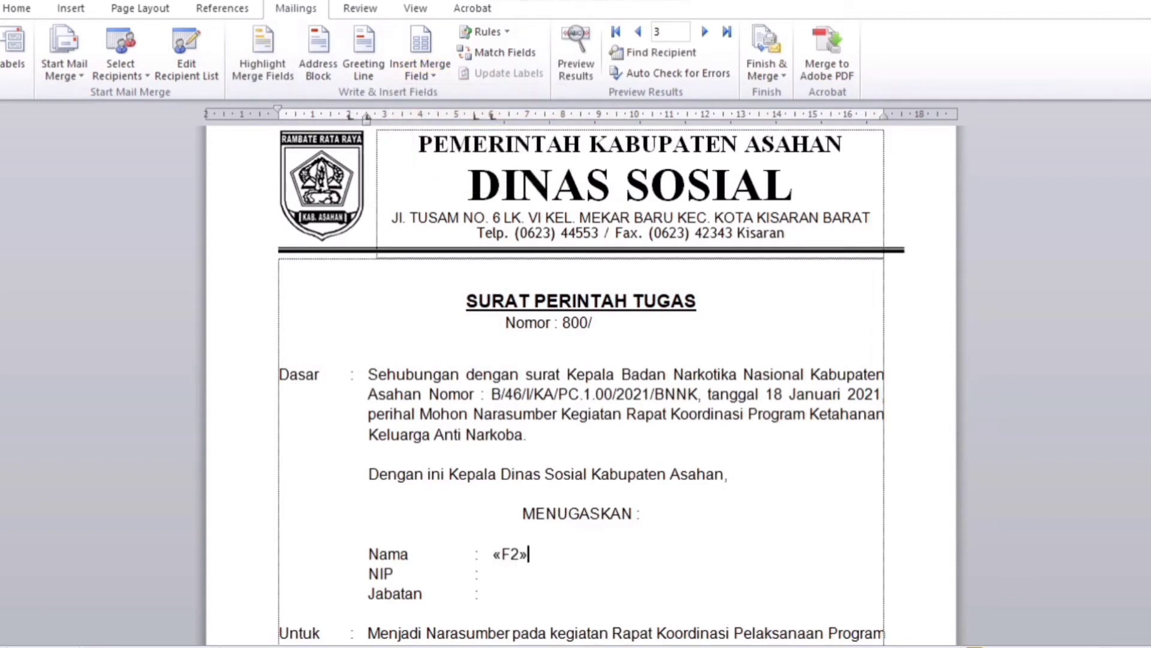
left_click(493, 574)
left_click(420, 69)
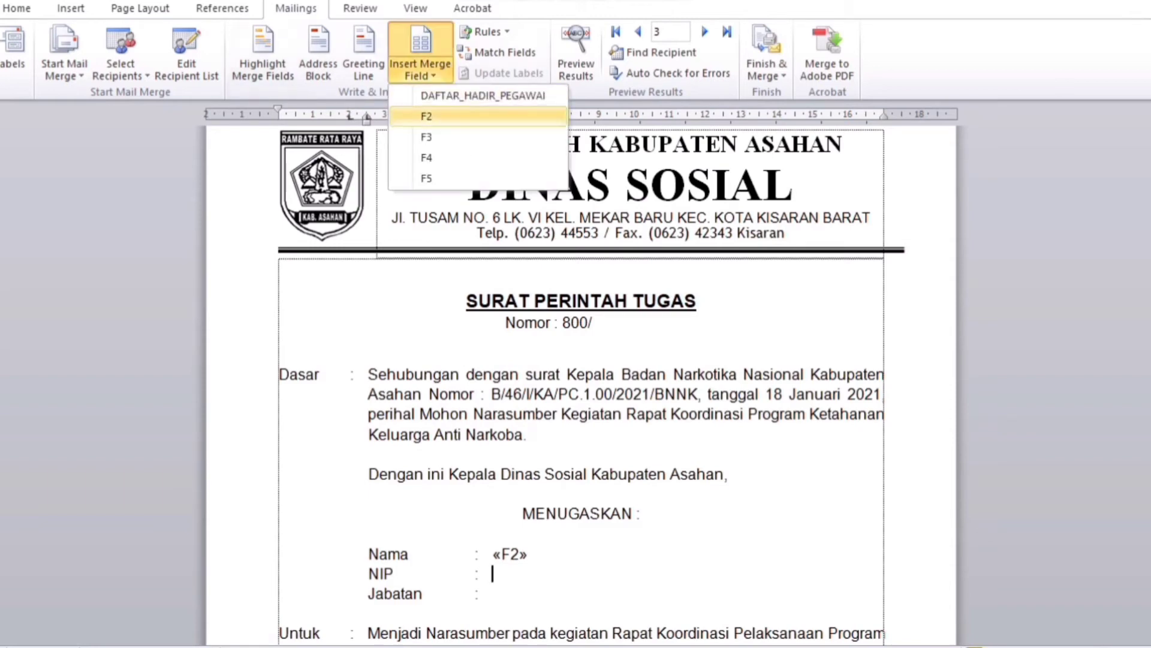
left_click(426, 137)
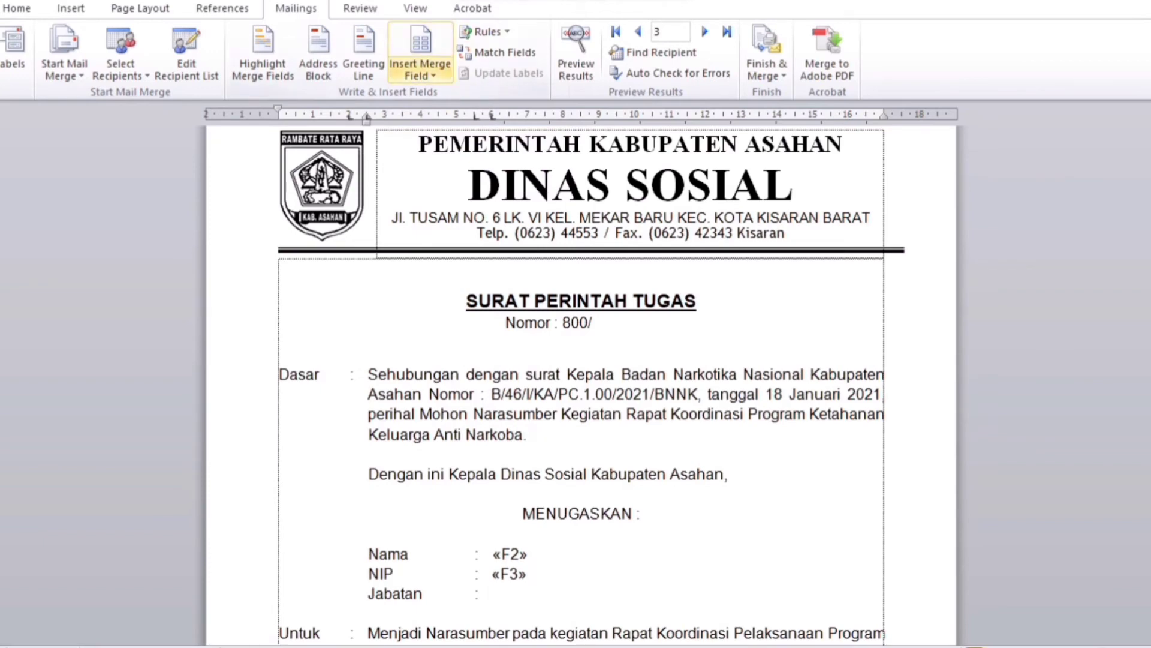
left_click(420, 72)
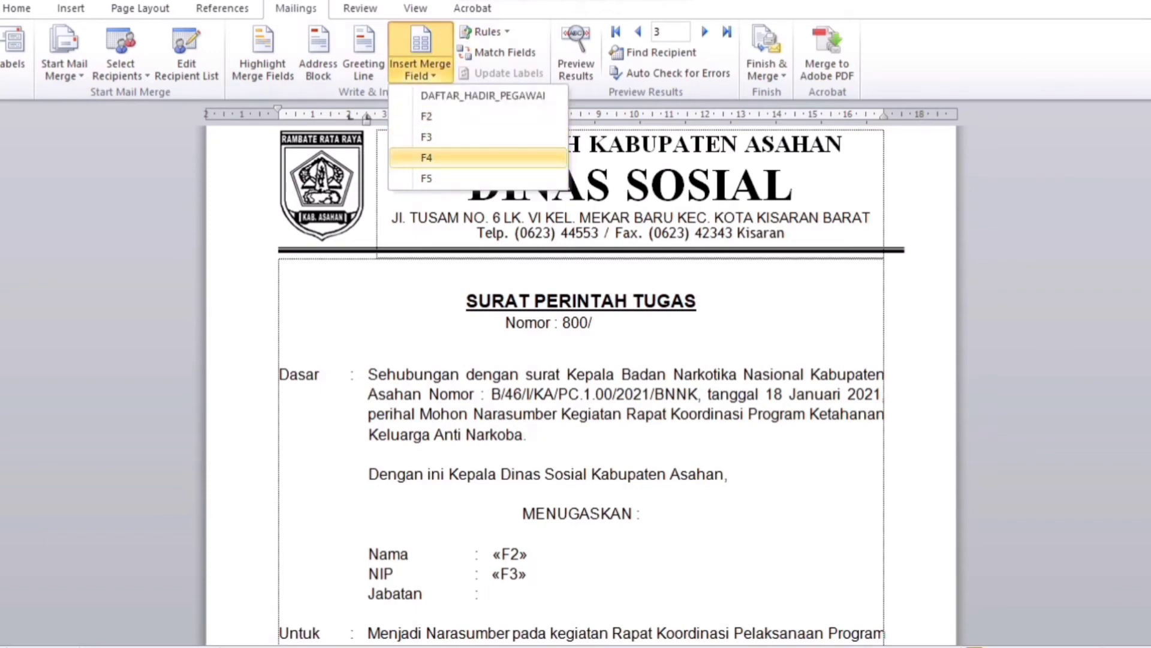
left_click(427, 157)
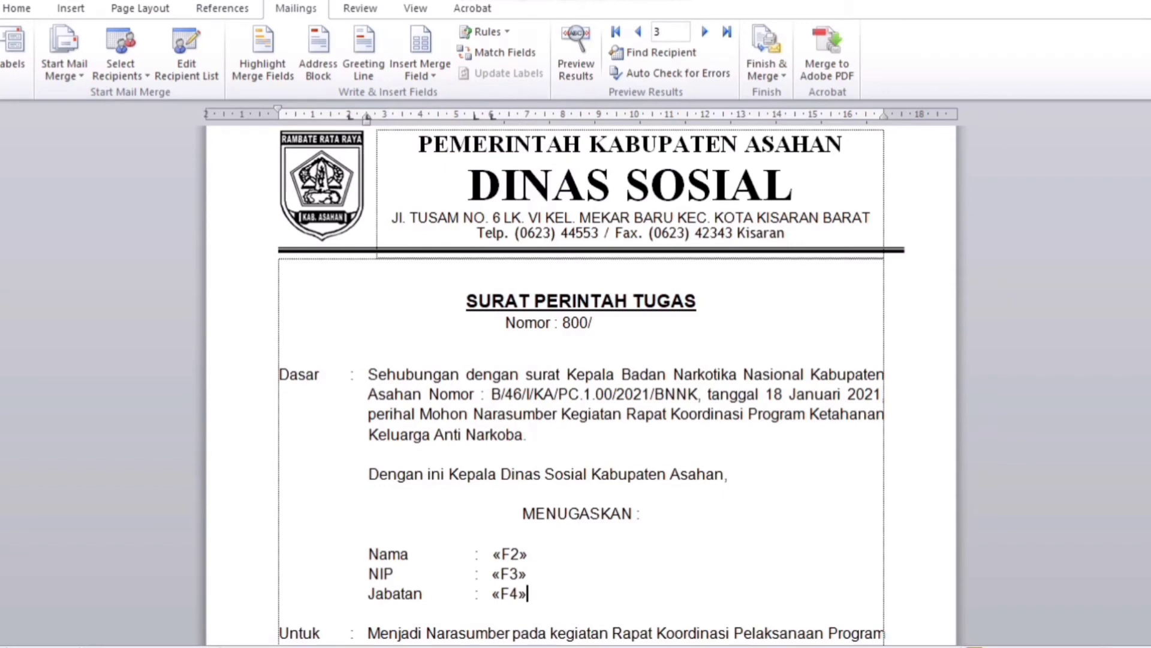
Preview the merged letter, browsing the recipient records forward to record 7 and back to record 6
left_click(576, 54)
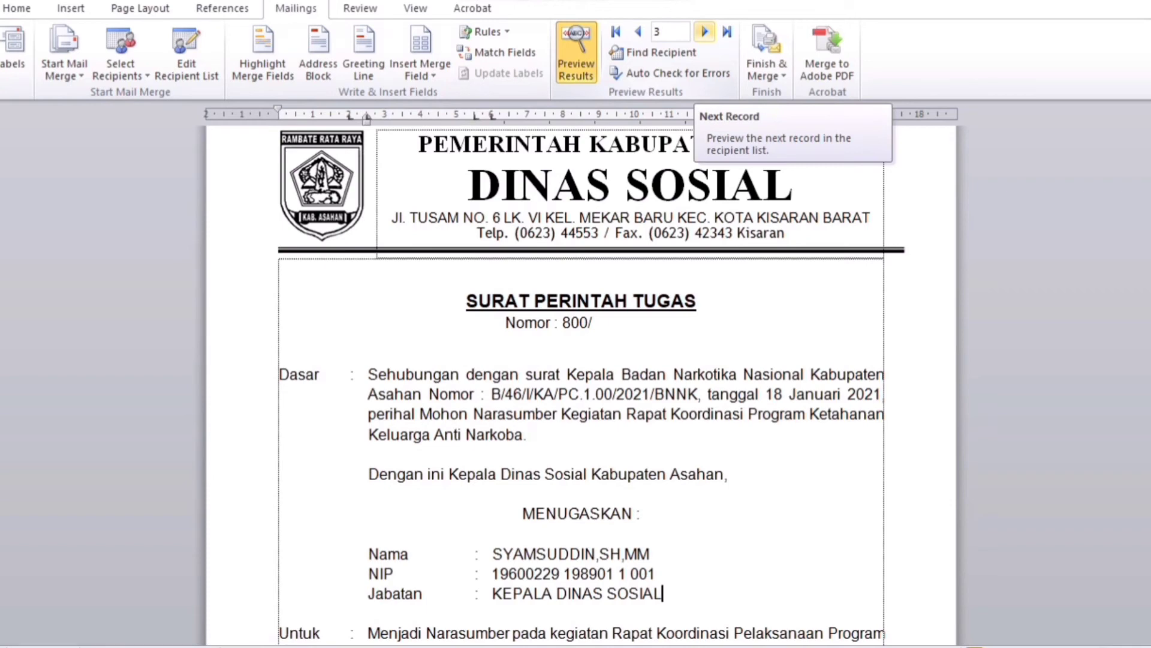
left_click(705, 32)
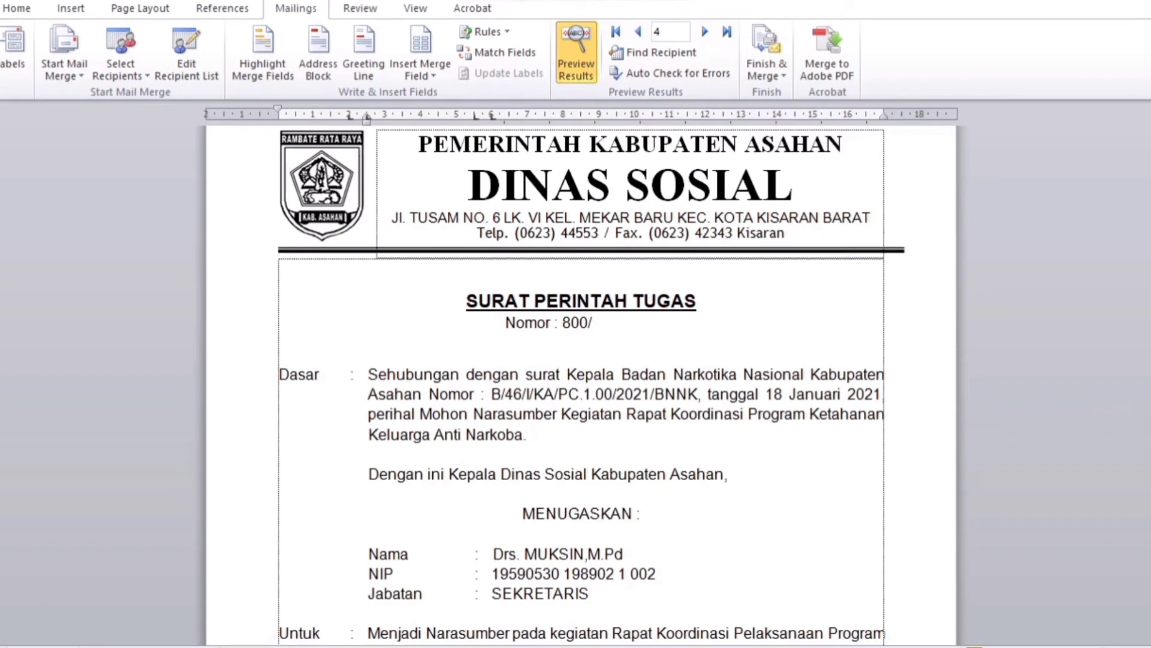
scroll(592, 384, "down", 2)
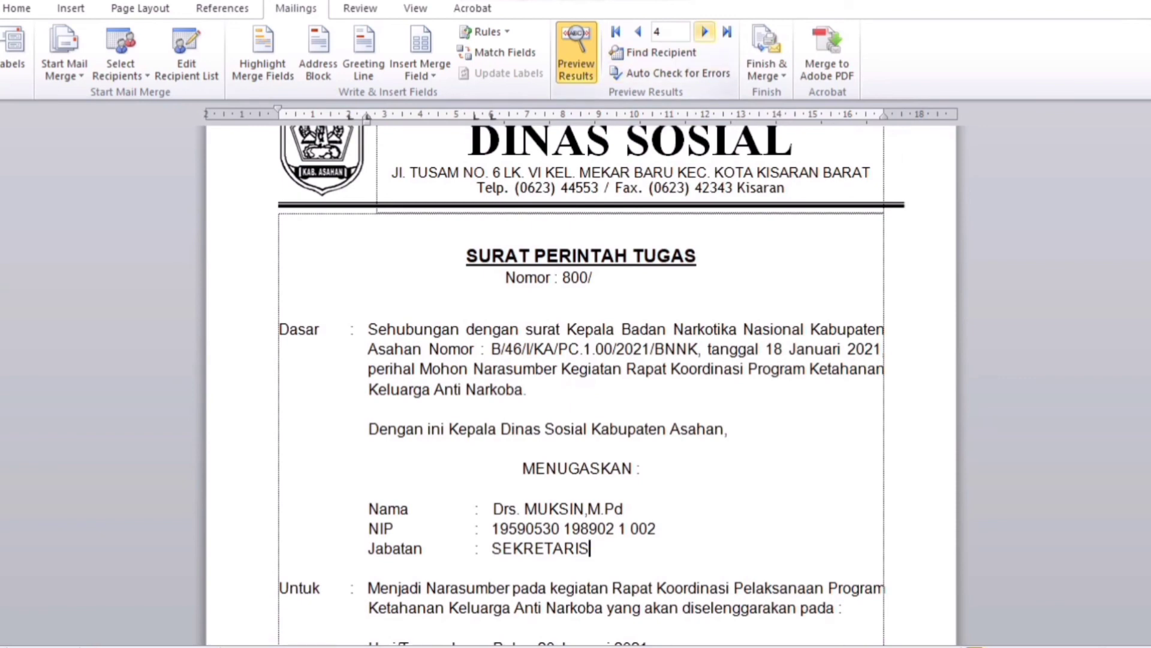
left_click(705, 31)
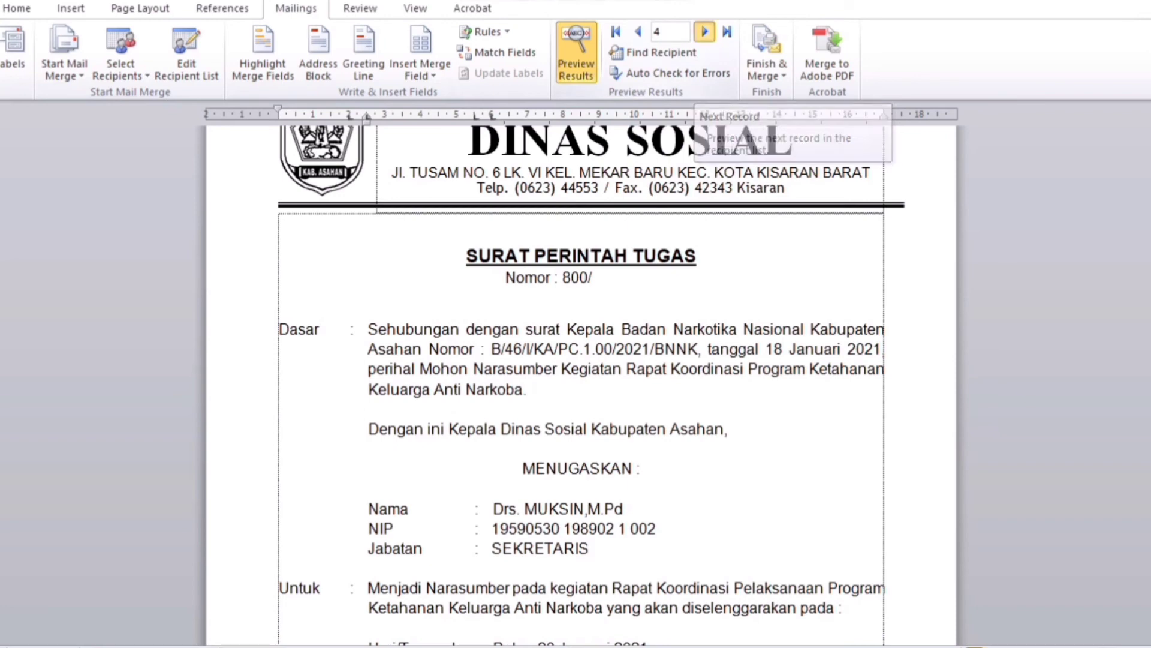
left_click(704, 31)
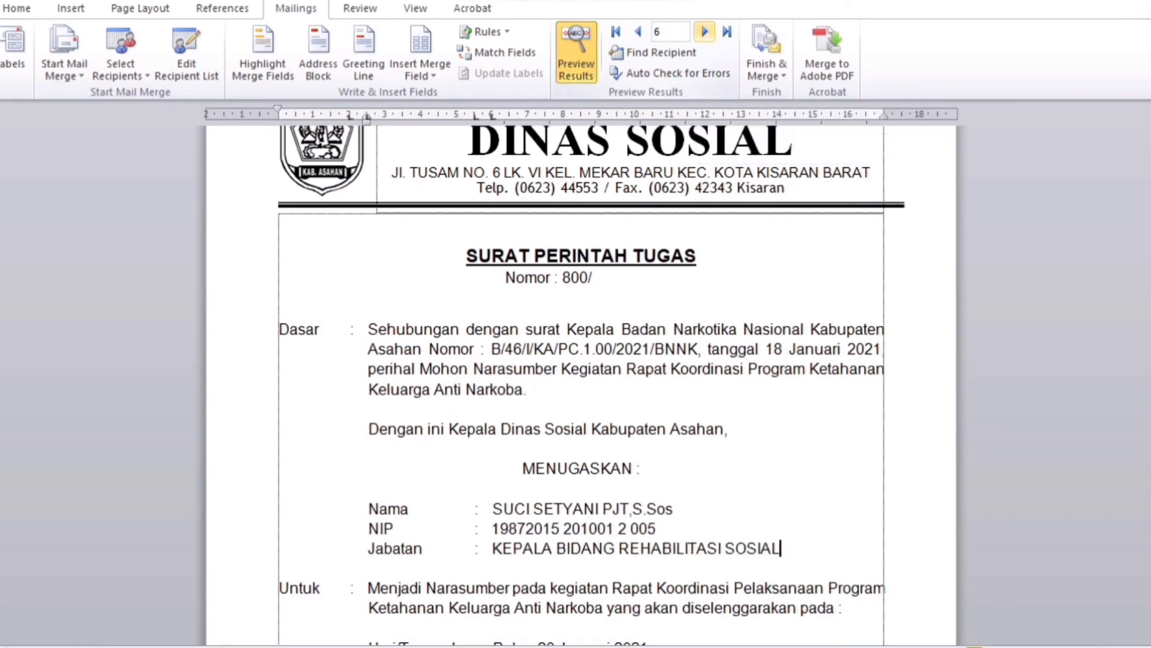
left_click(705, 31)
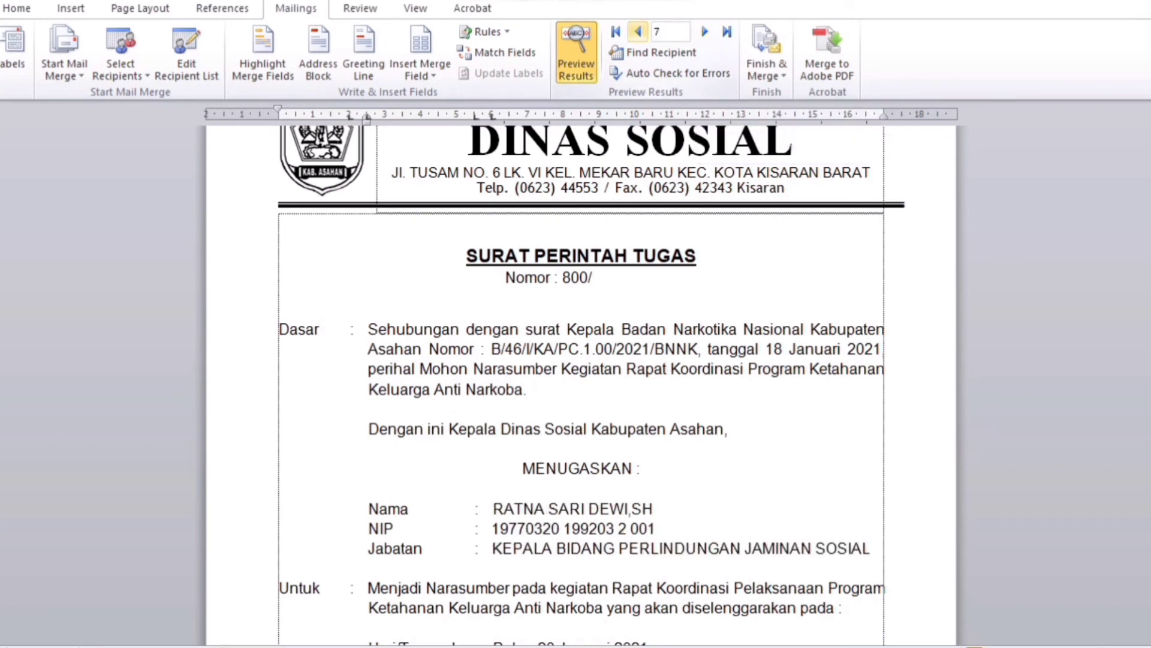
left_click(637, 31)
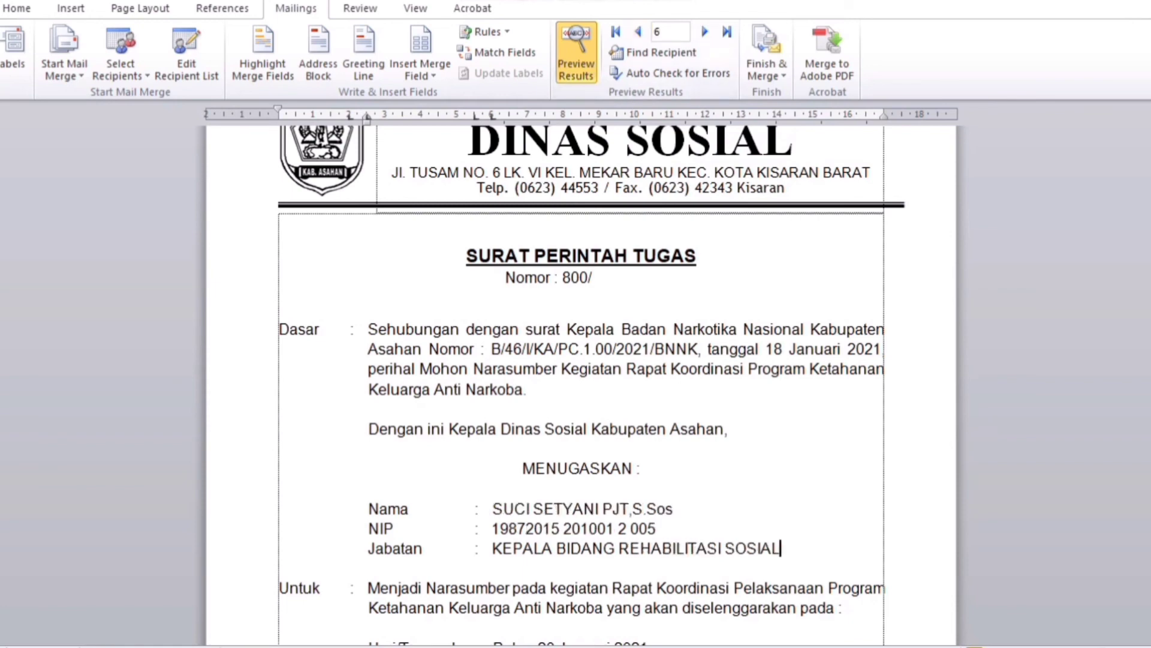